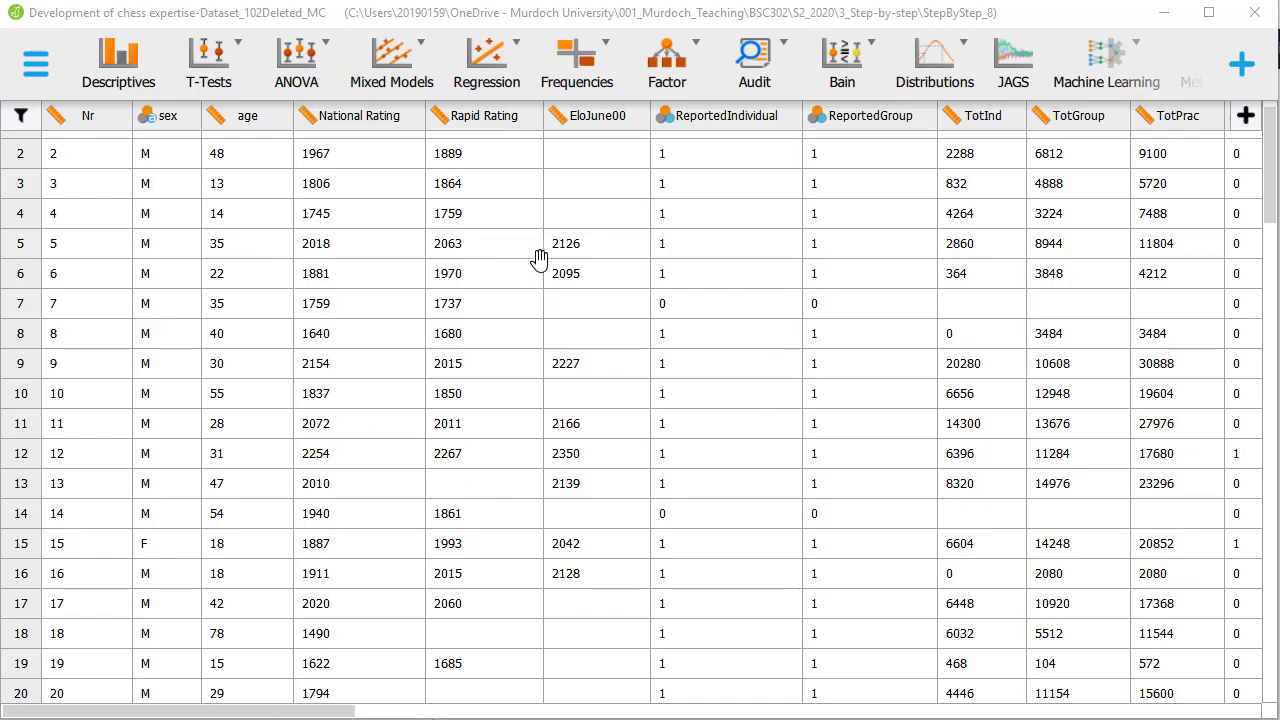
- Look through the participant rows of the chess expertise dataset, including the rating and practice-hour columns
scroll(692, 408, "down", 20)
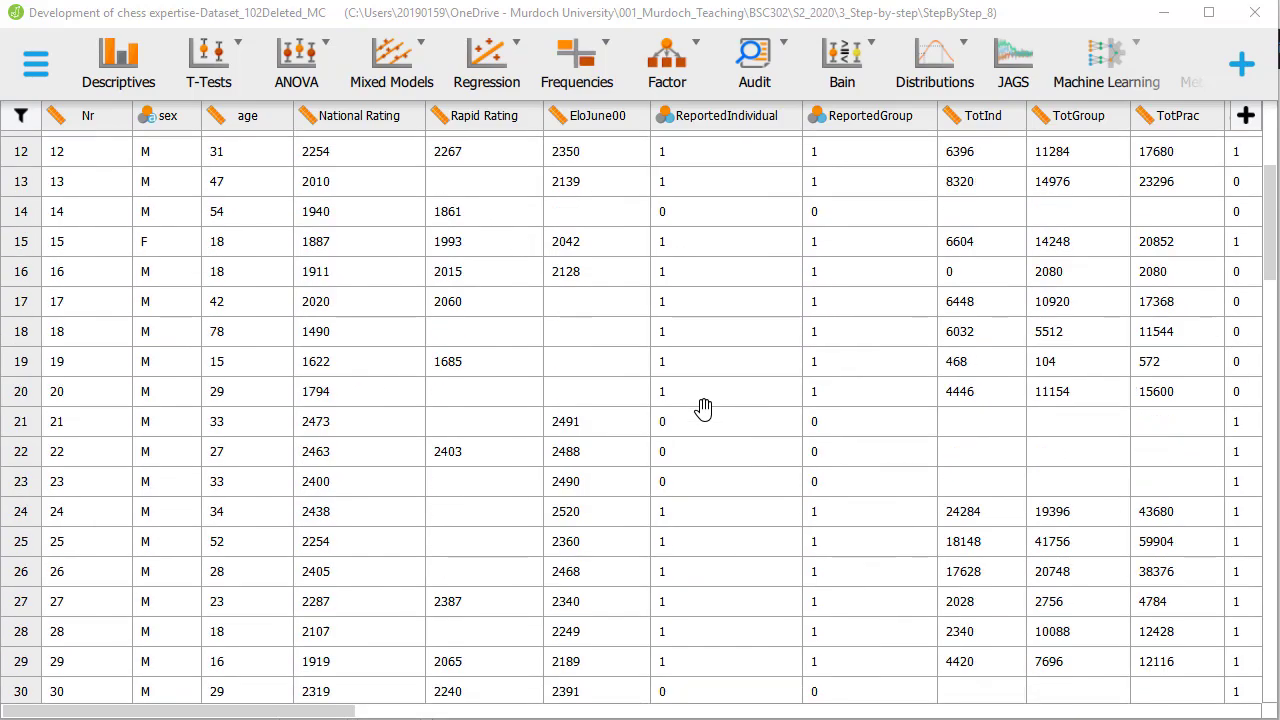
scroll(692, 408, "down", 7)
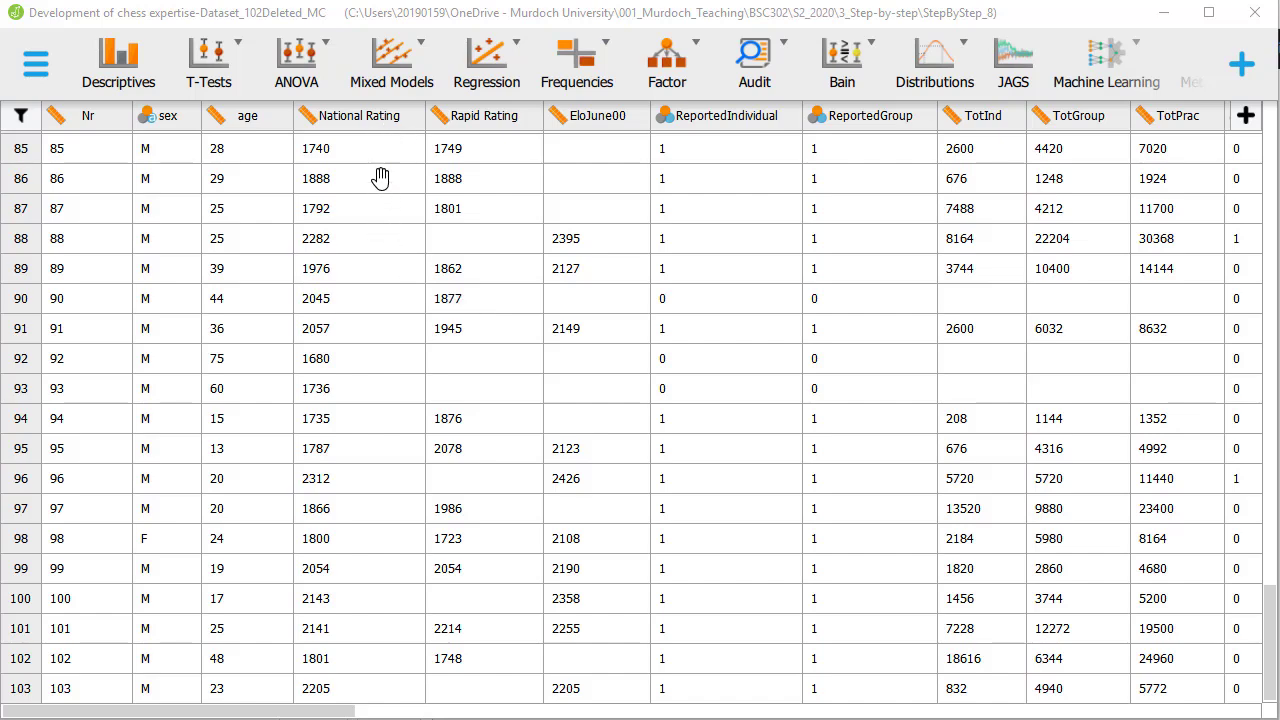
scroll(397, 309, "up", 4)
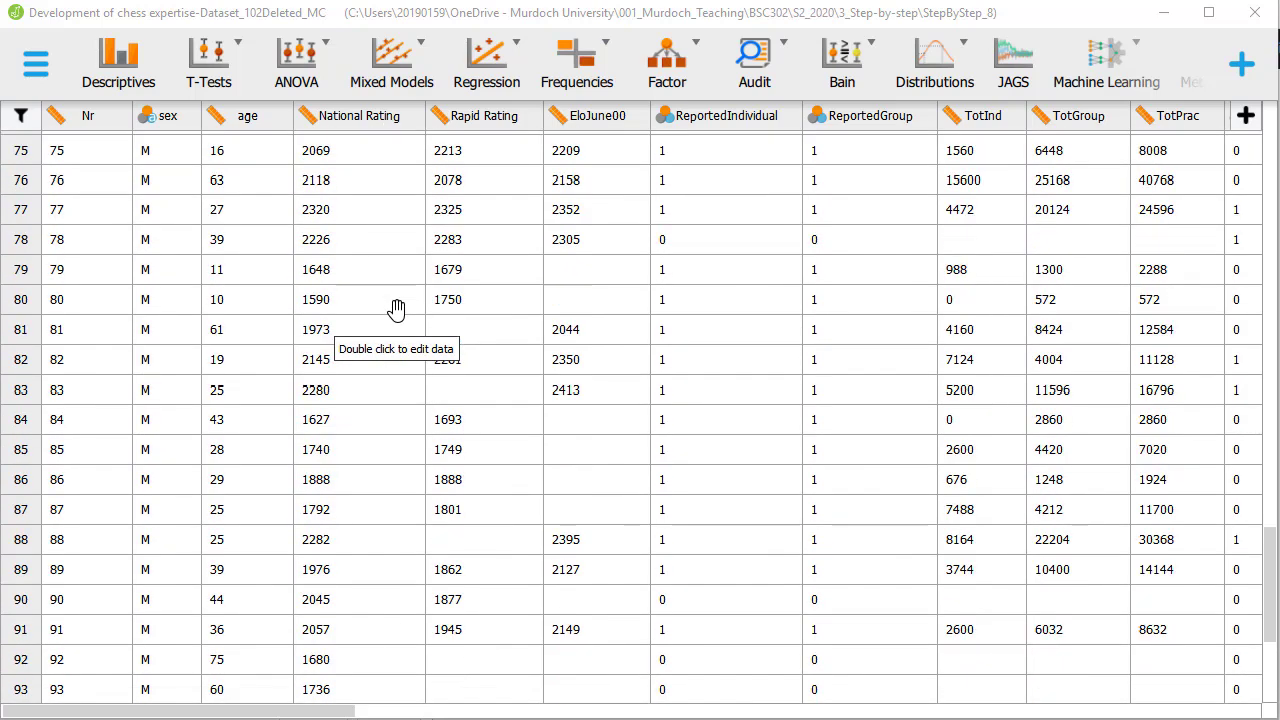
scroll(397, 309, "up", 13)
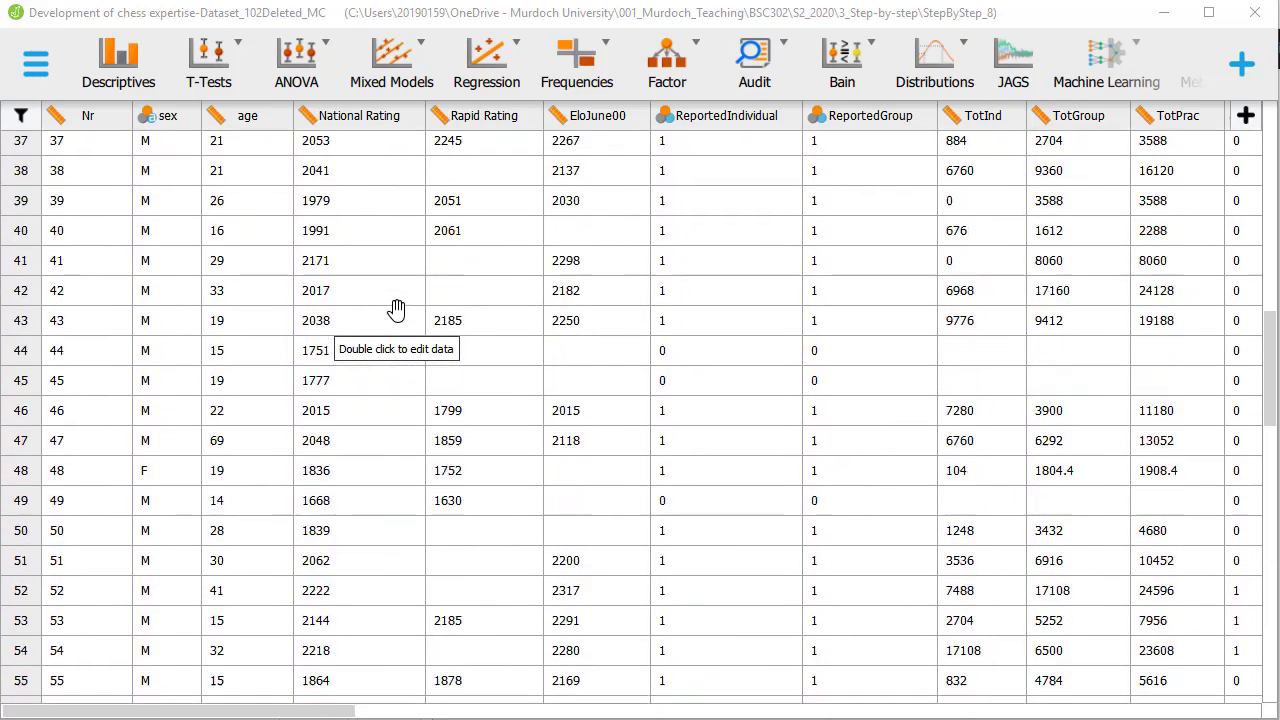
scroll(397, 309, "up", 10)
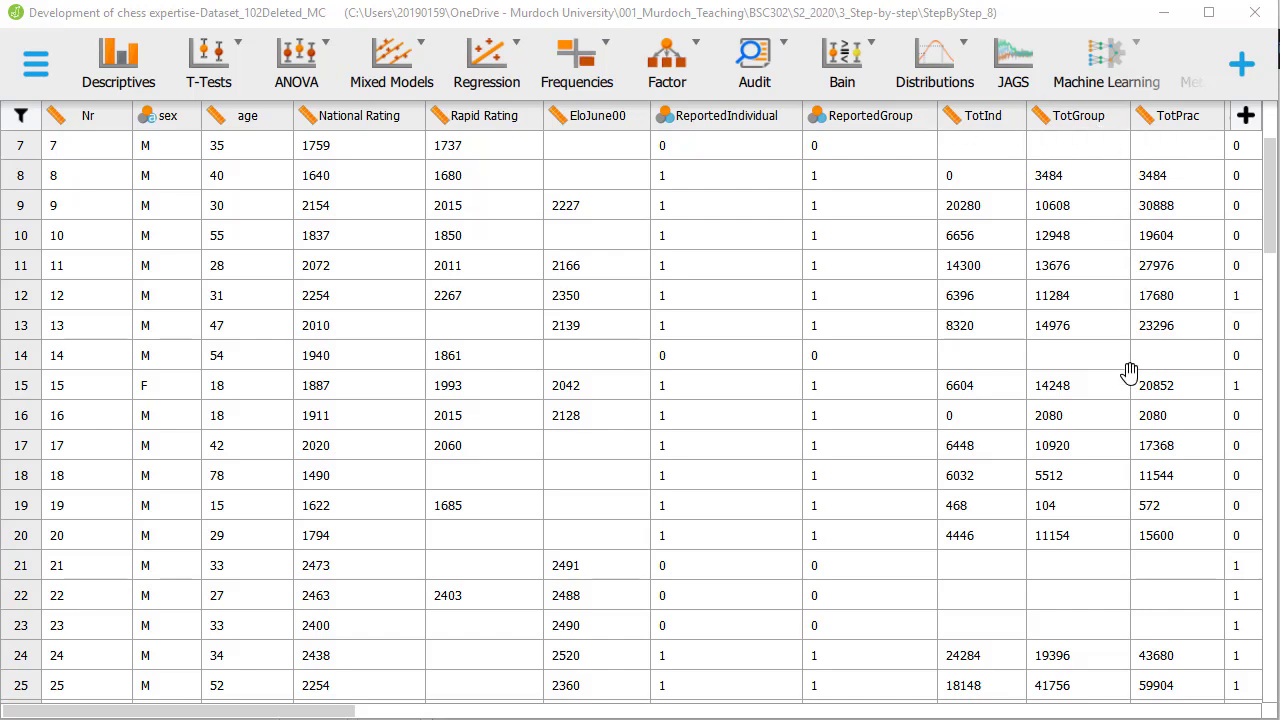
scroll(1128, 372, "up", 2)
scroll(1128, 372, "down", 9)
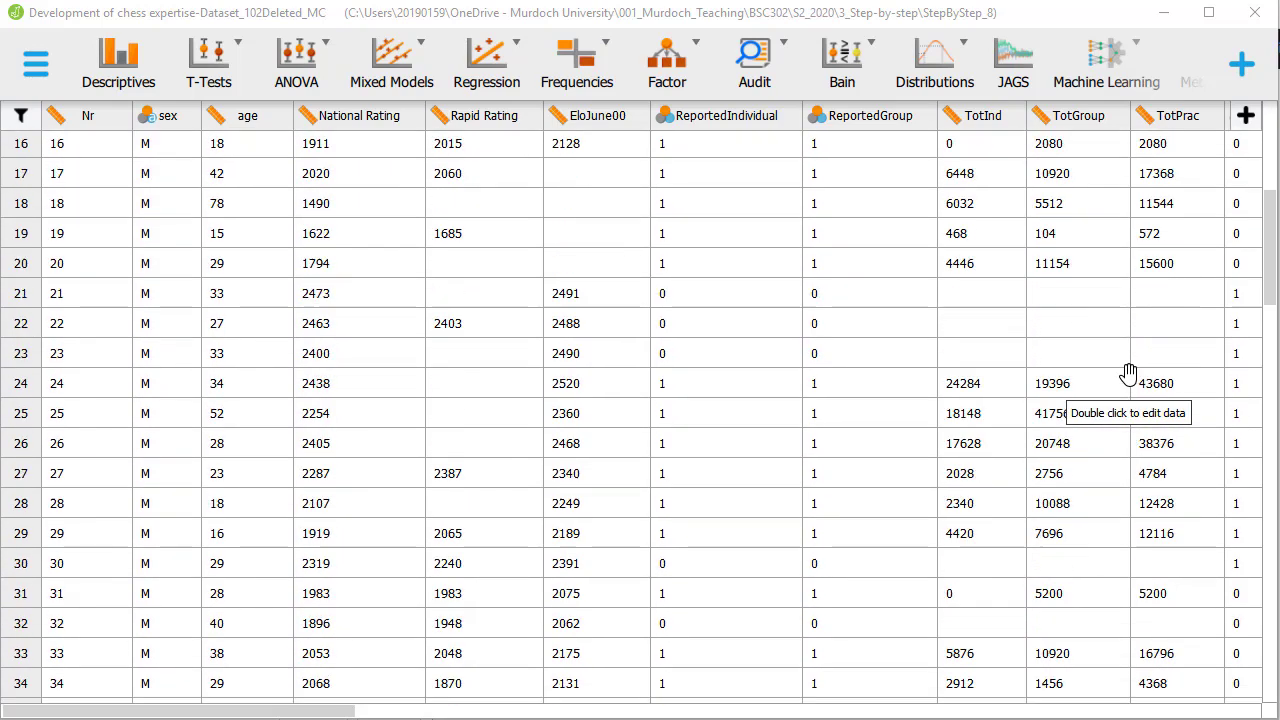
- Examine the remaining dataset columns, from the title and expertise variables through to the mean-centred TotInd_MC and TotGroup_MC
scroll(1150, 555, "right", 6)
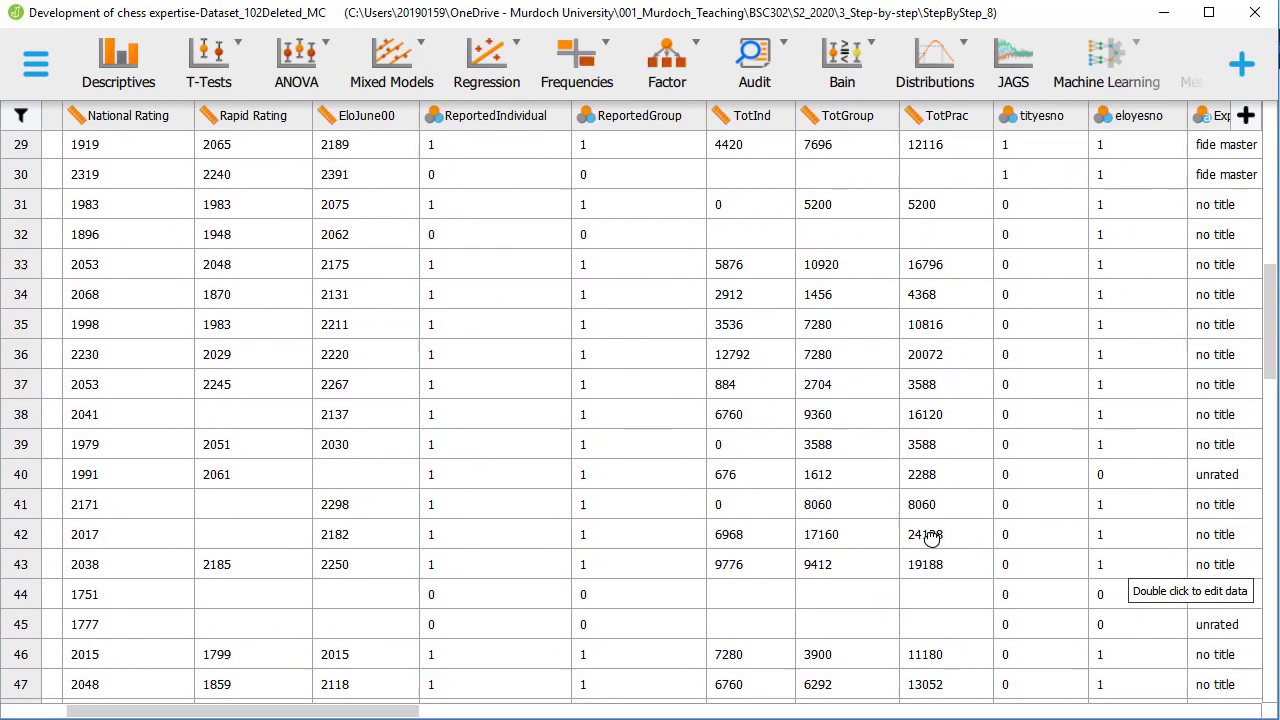
left_click_drag(781, 535, 420, 540)
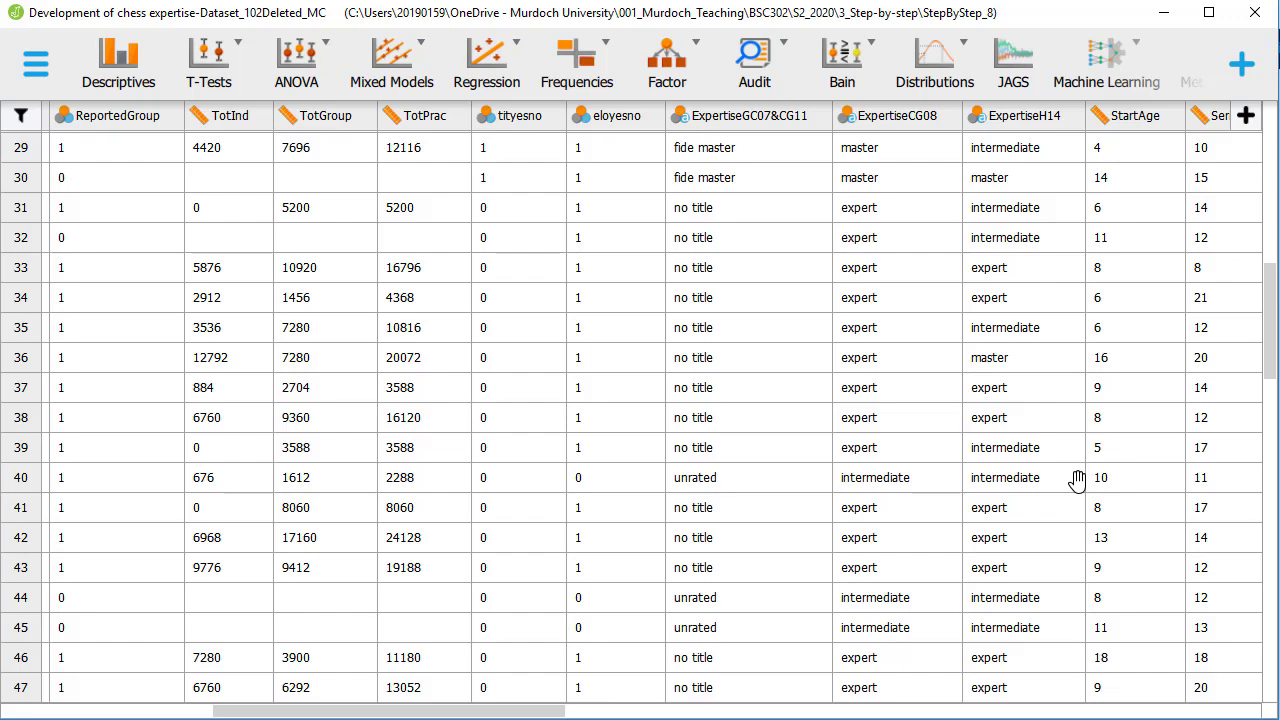
scroll(1076, 480, "right", 10)
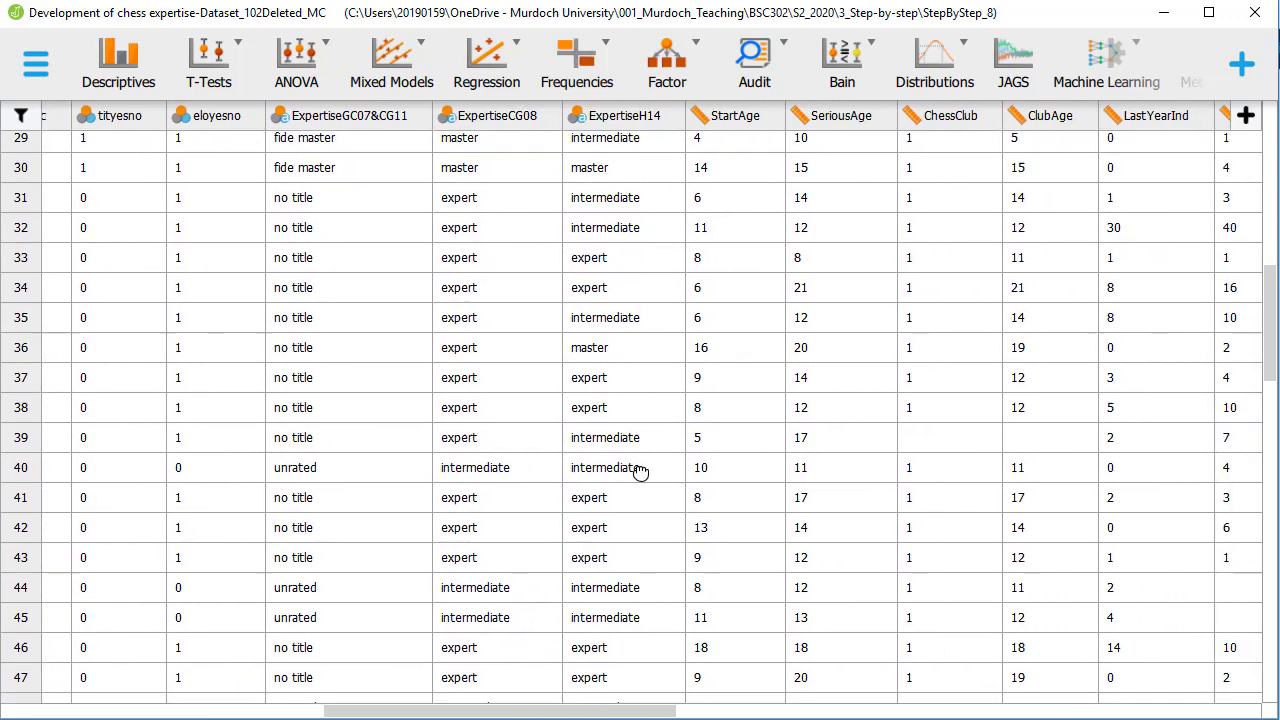
scroll(995, 367, "right", 8)
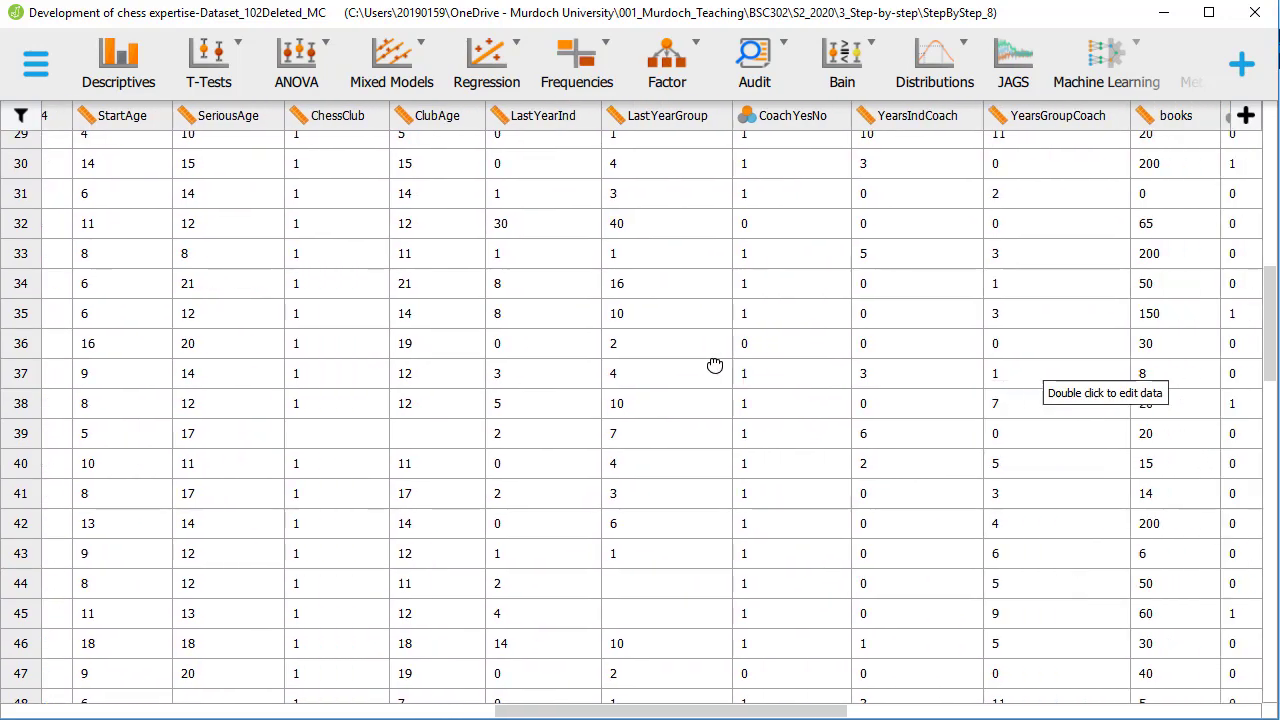
scroll(1032, 354, "right", 15)
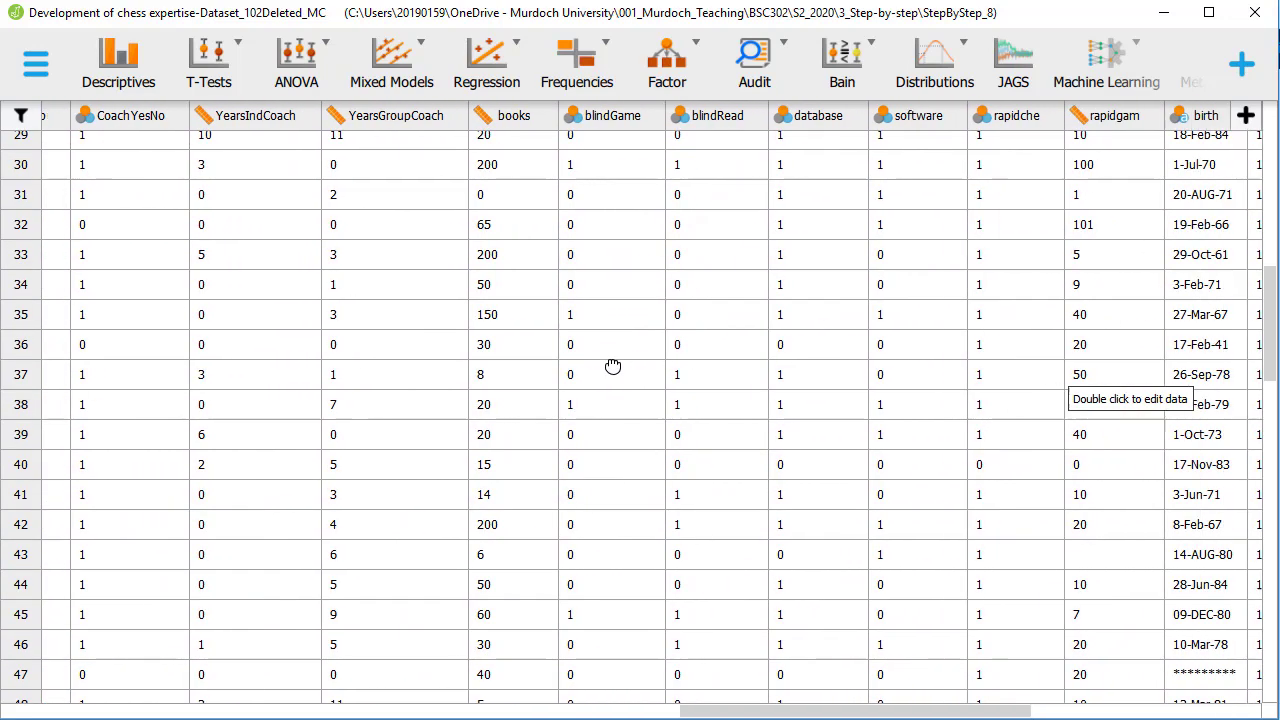
scroll(614, 343, "right", 3)
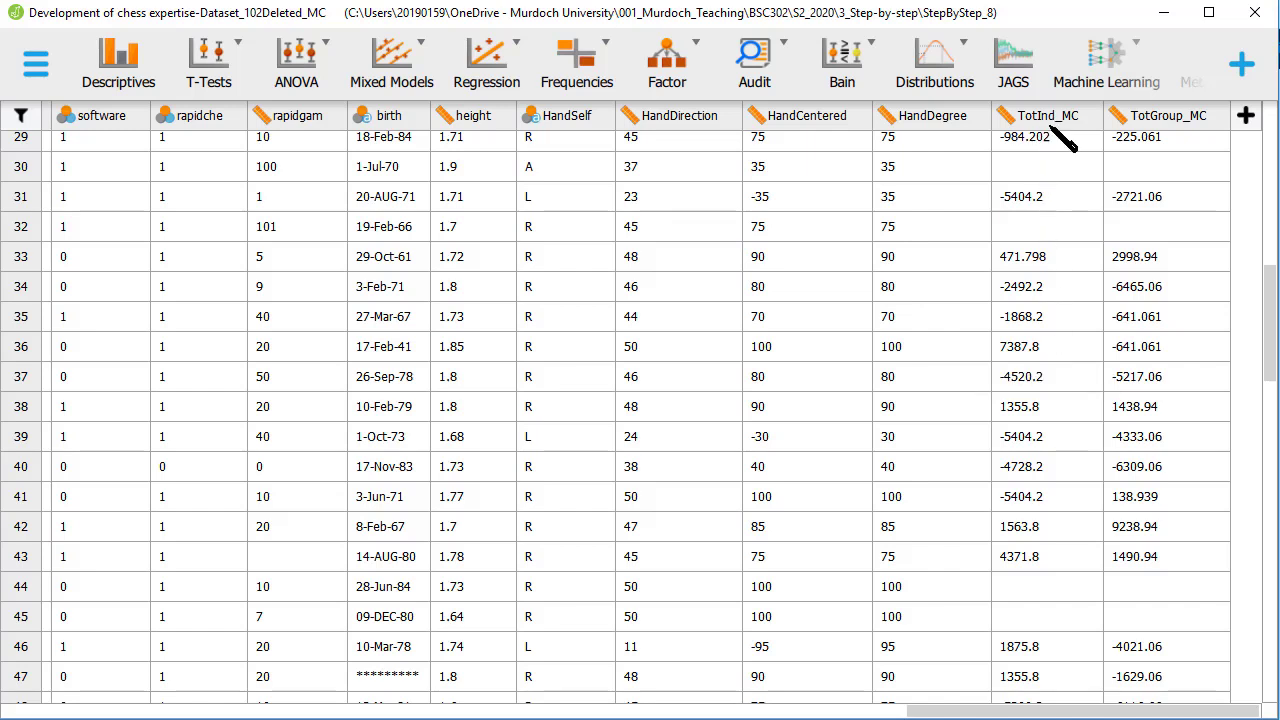
scroll(1062, 180, "up", 1)
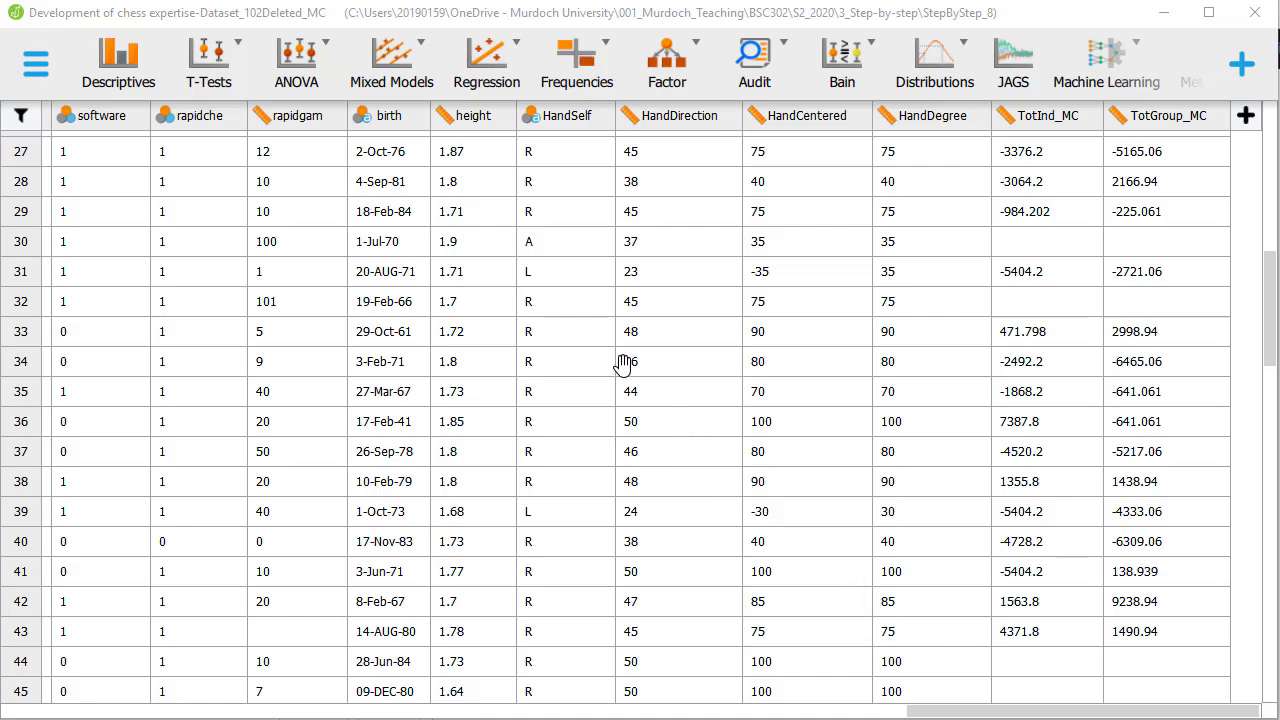
- Create a Descriptive Statistics analysis with National Rating, TotInd and TotGroup as its variables
left_click(113, 87)
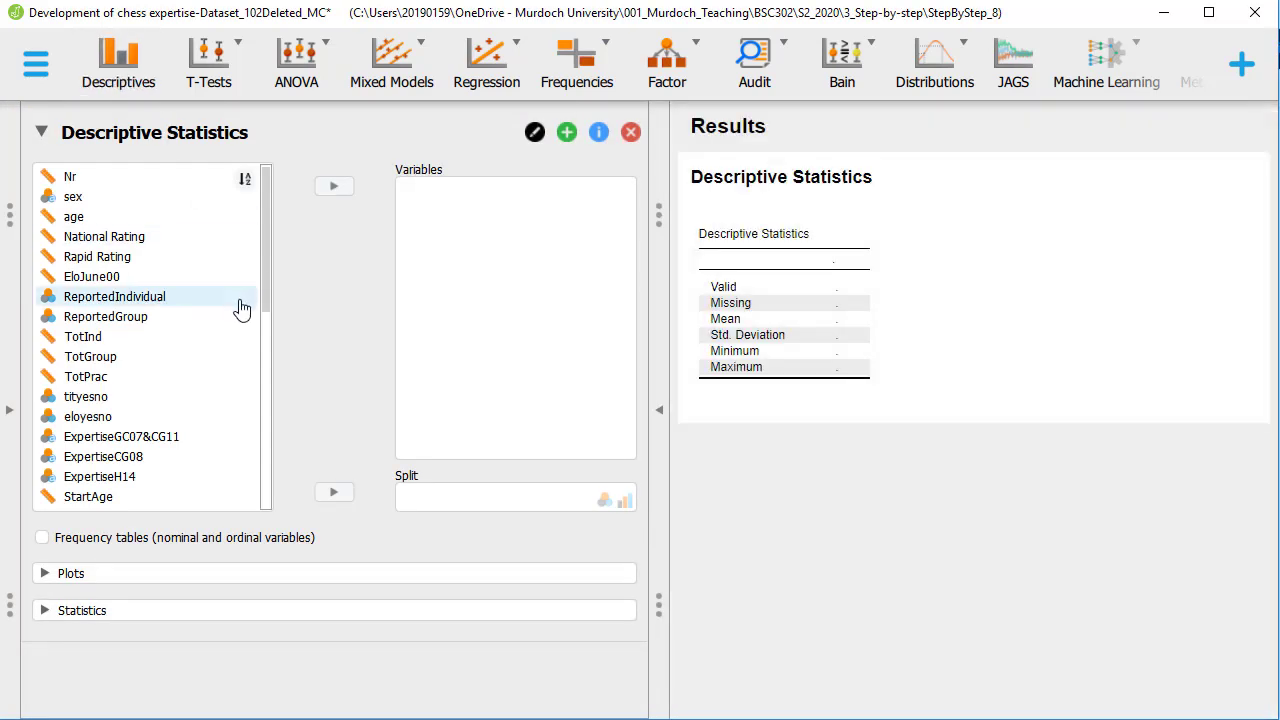
left_click(158, 240)
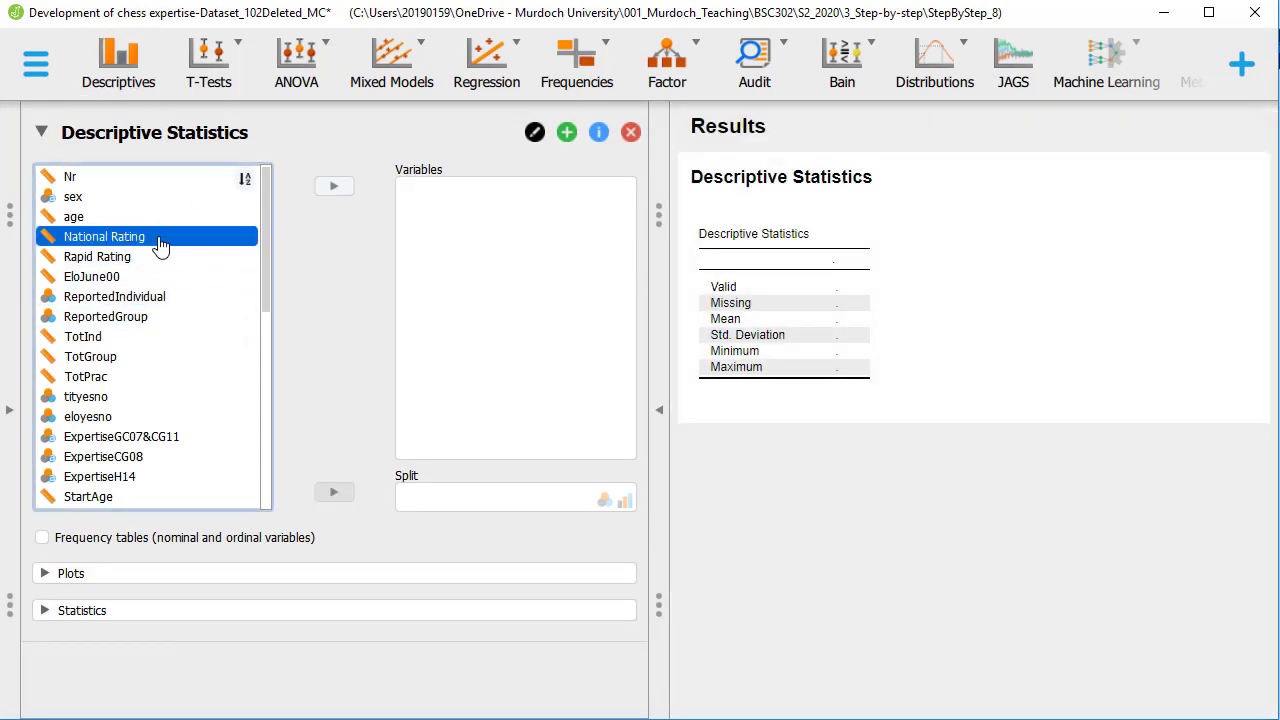
left_click(334, 186)
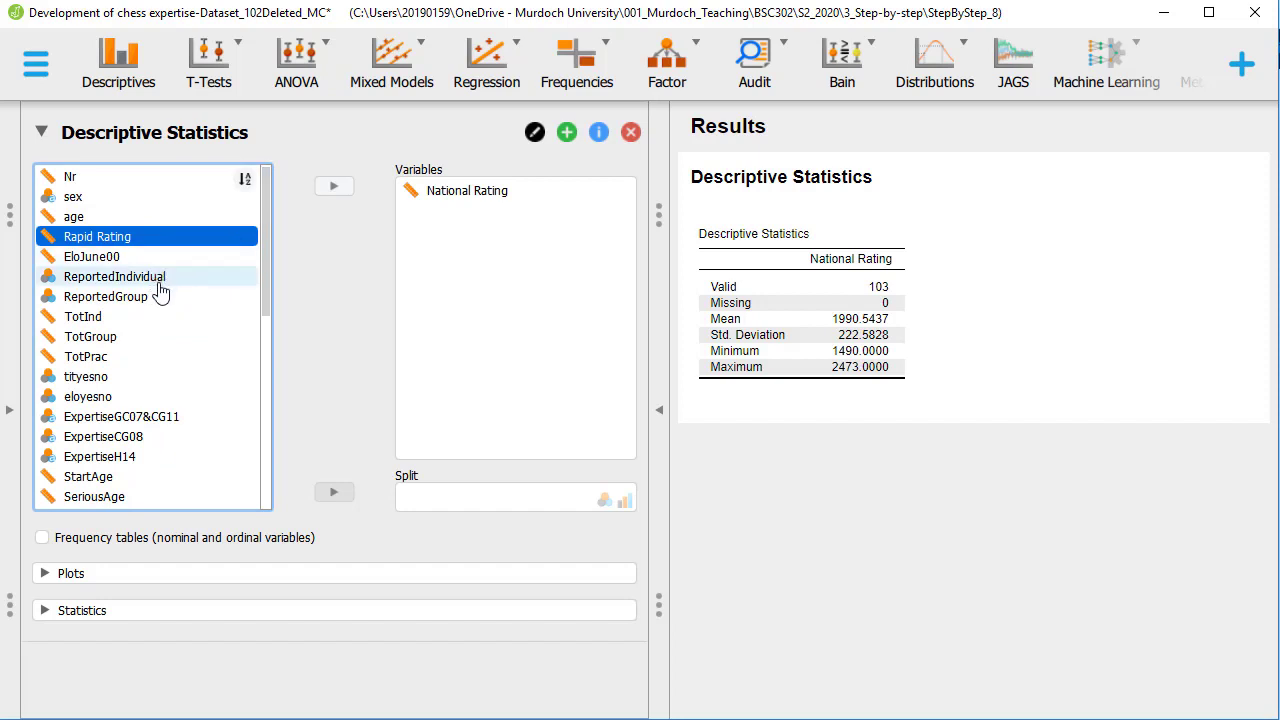
left_click(106, 318)
left_click(333, 187)
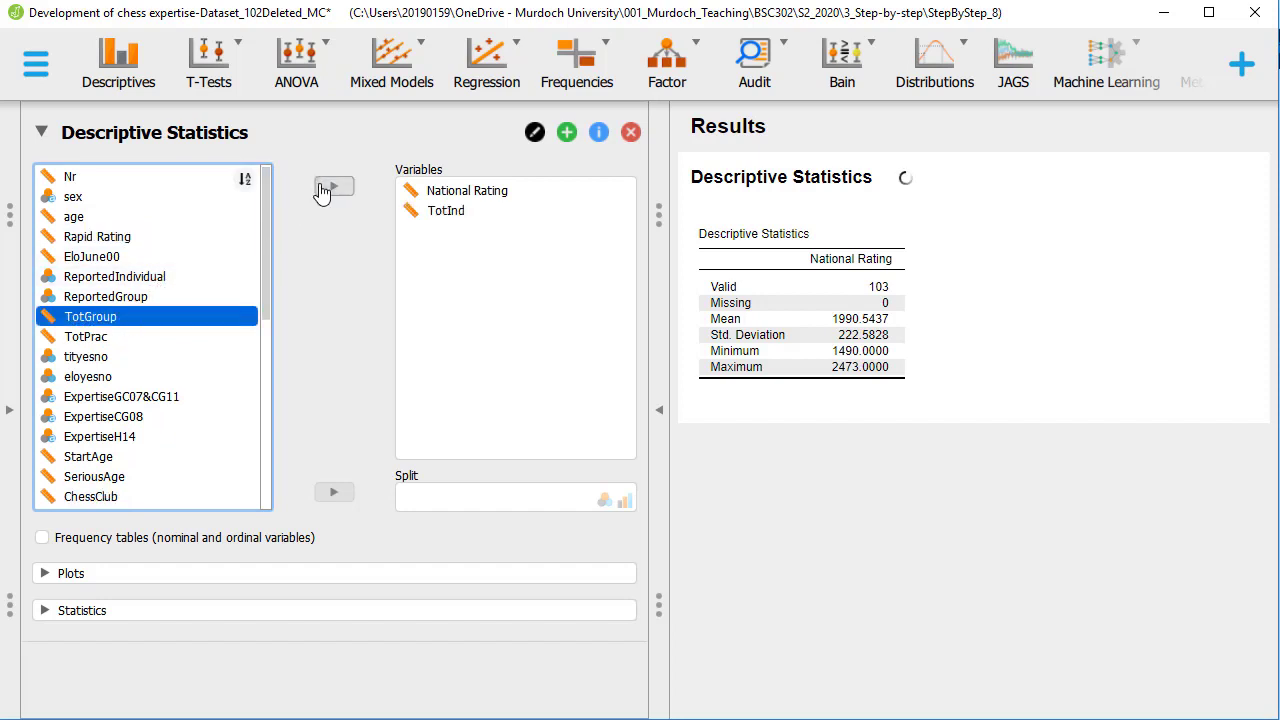
left_click(334, 187)
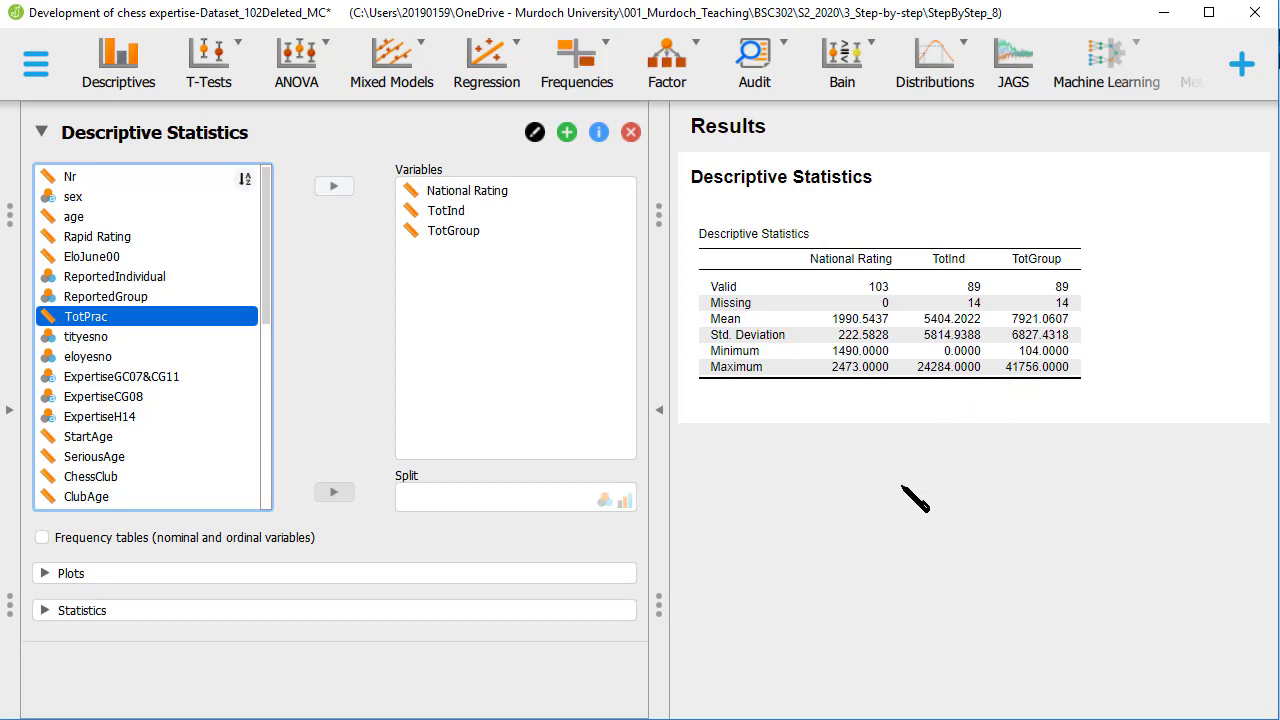
- Add scatter plots of the chosen variables to the descriptive analysis
left_click(379, 583)
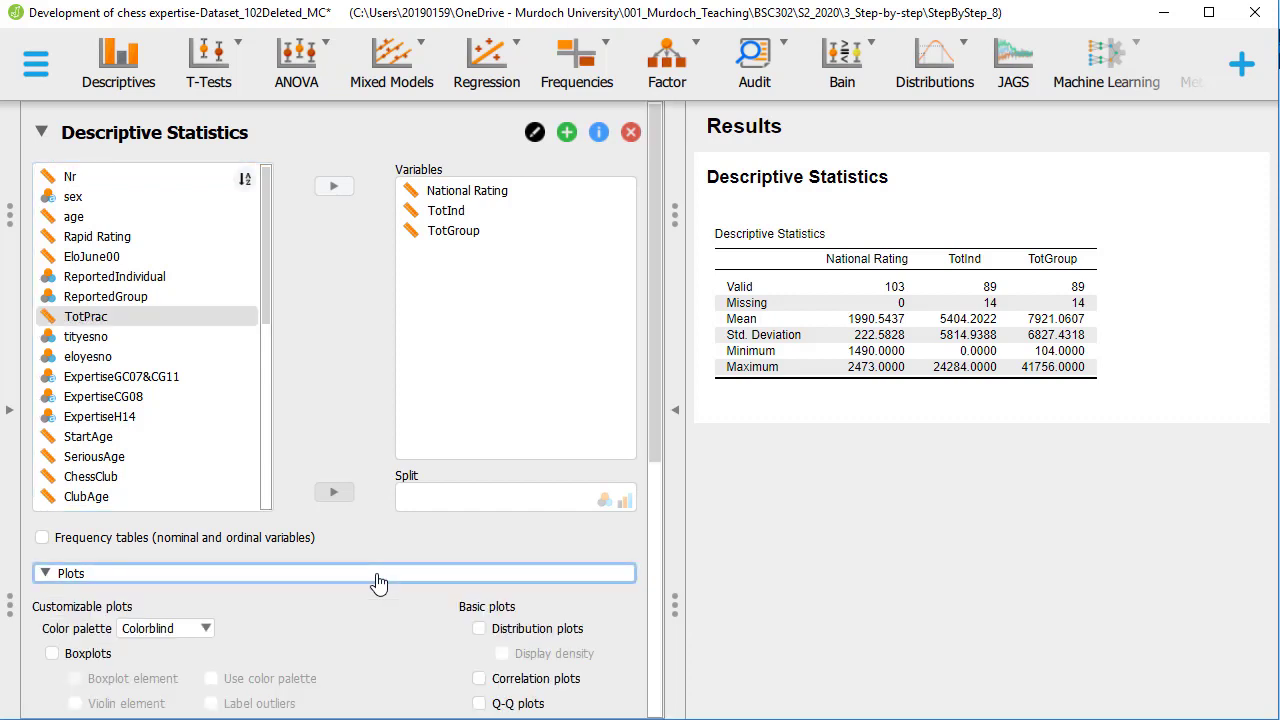
scroll(418, 530, "down", 3)
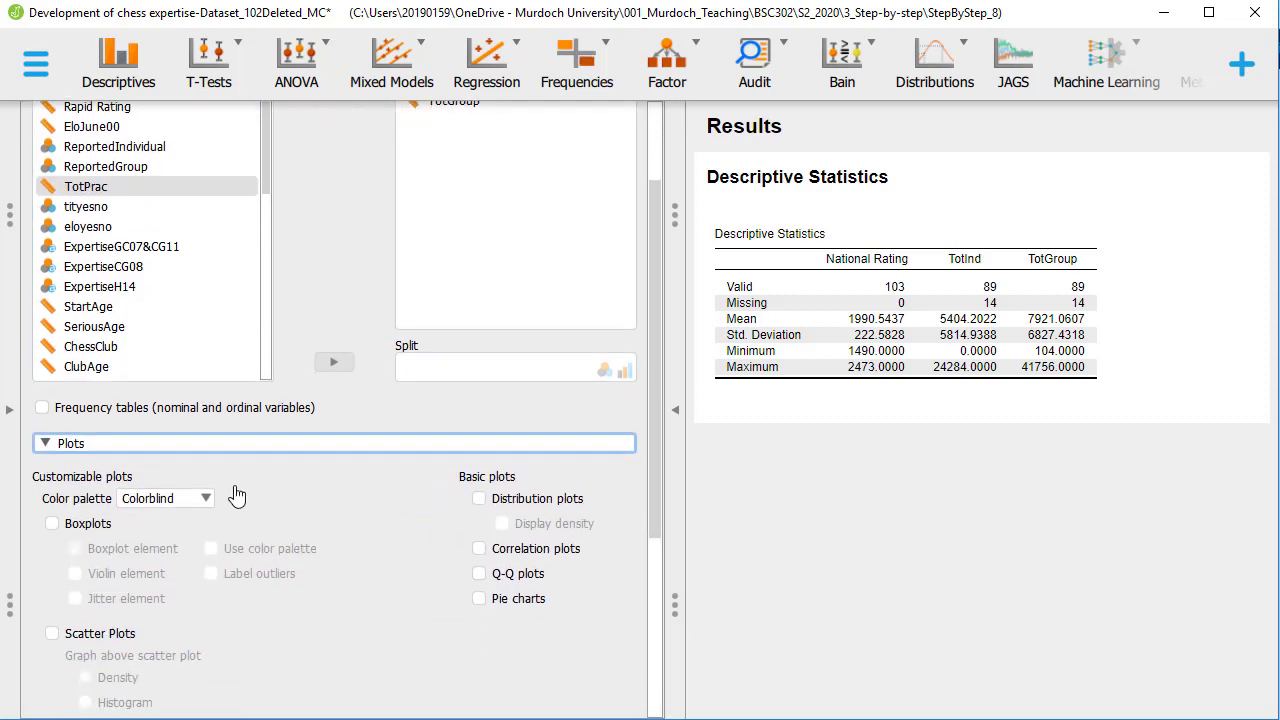
scroll(151, 605, "down", 5)
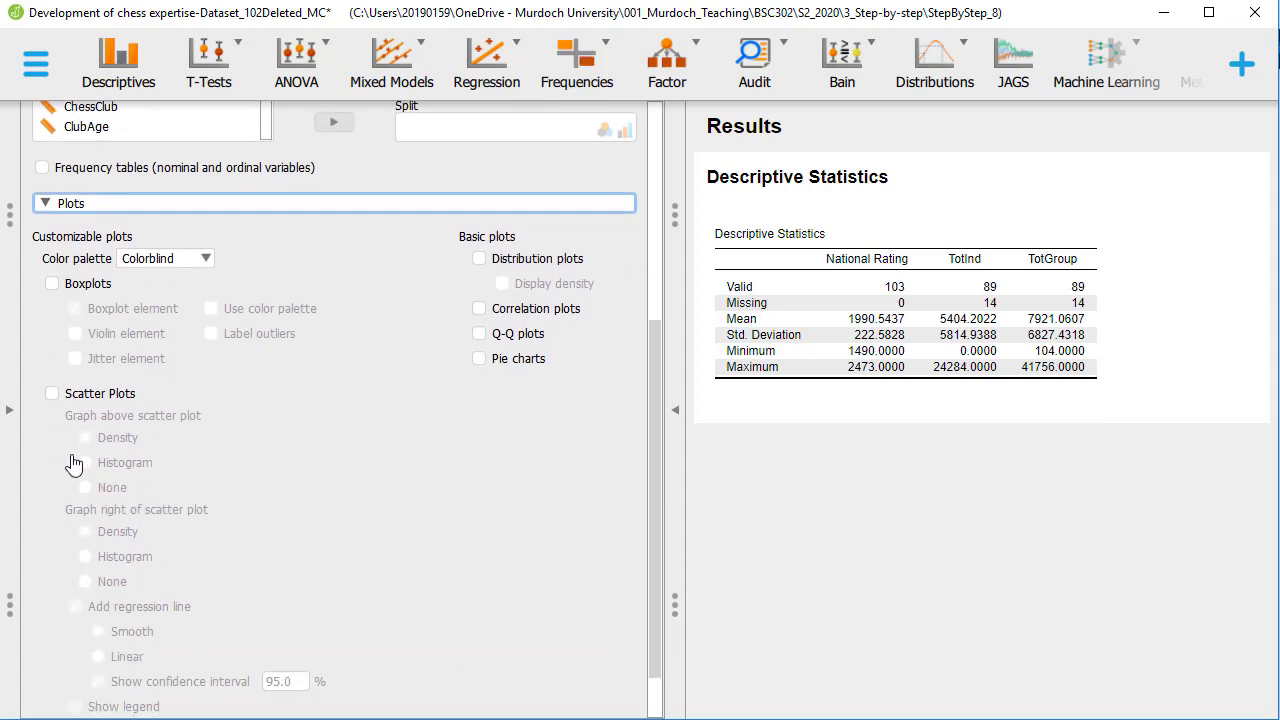
left_click(52, 394)
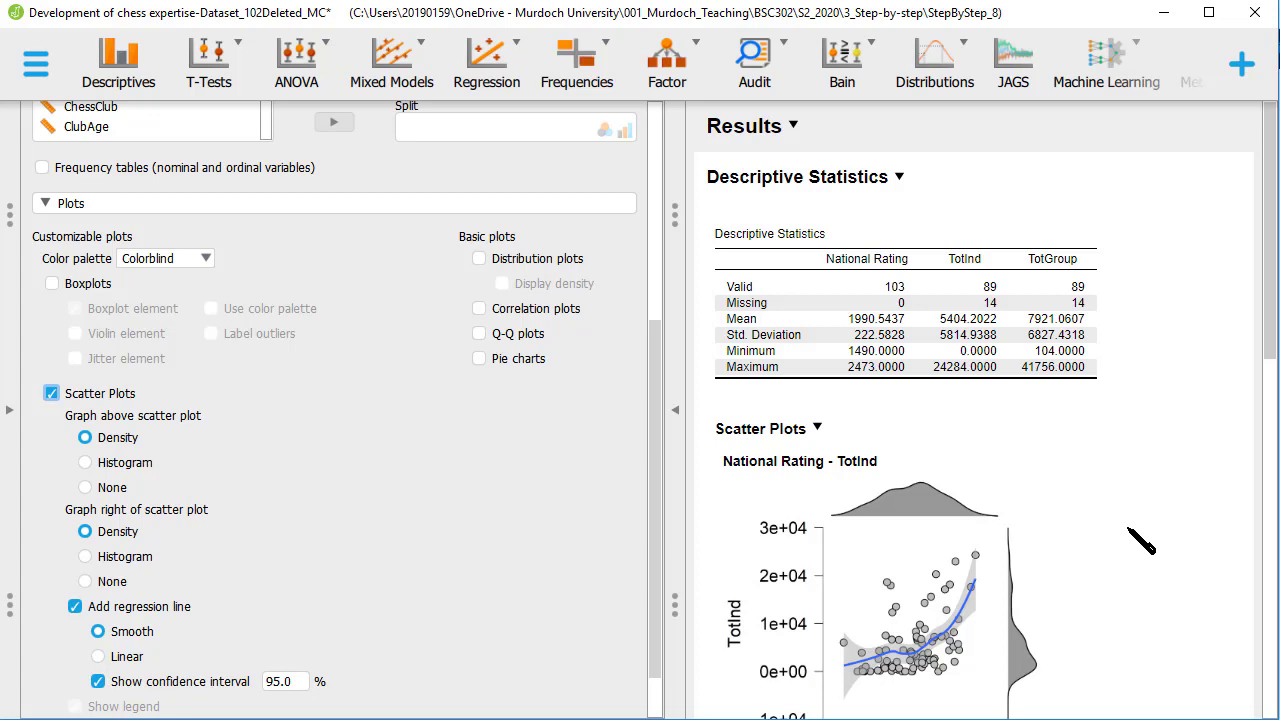
- Reorder the analysis variables so that National Rating comes last, after TotInd and TotGroup
scroll(1140, 540, "down", 2)
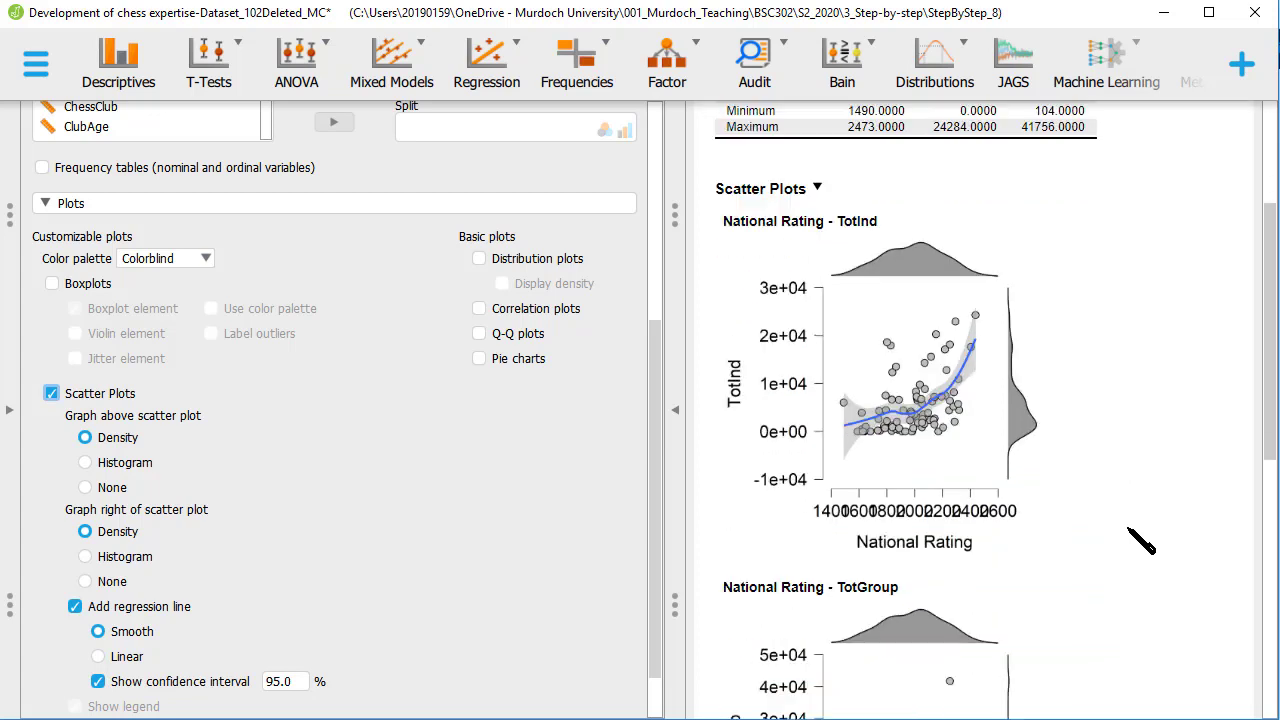
scroll(1140, 540, "down", 2)
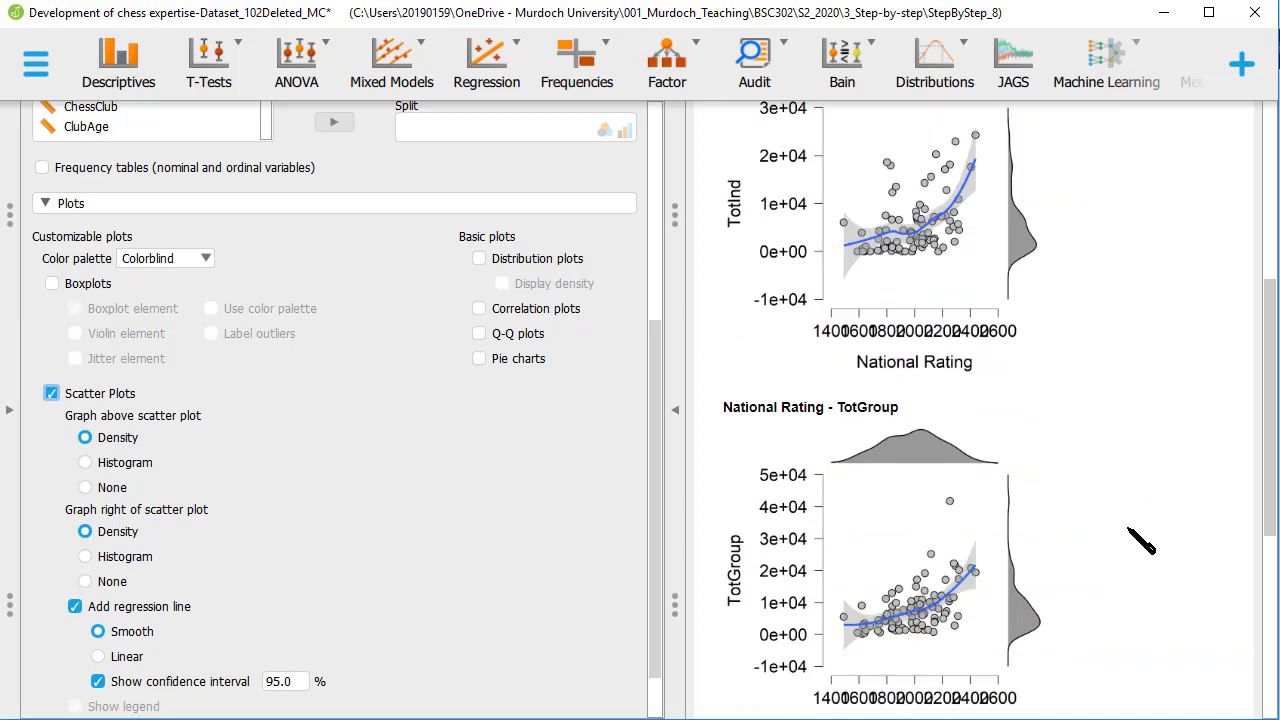
scroll(1140, 540, "up", 1)
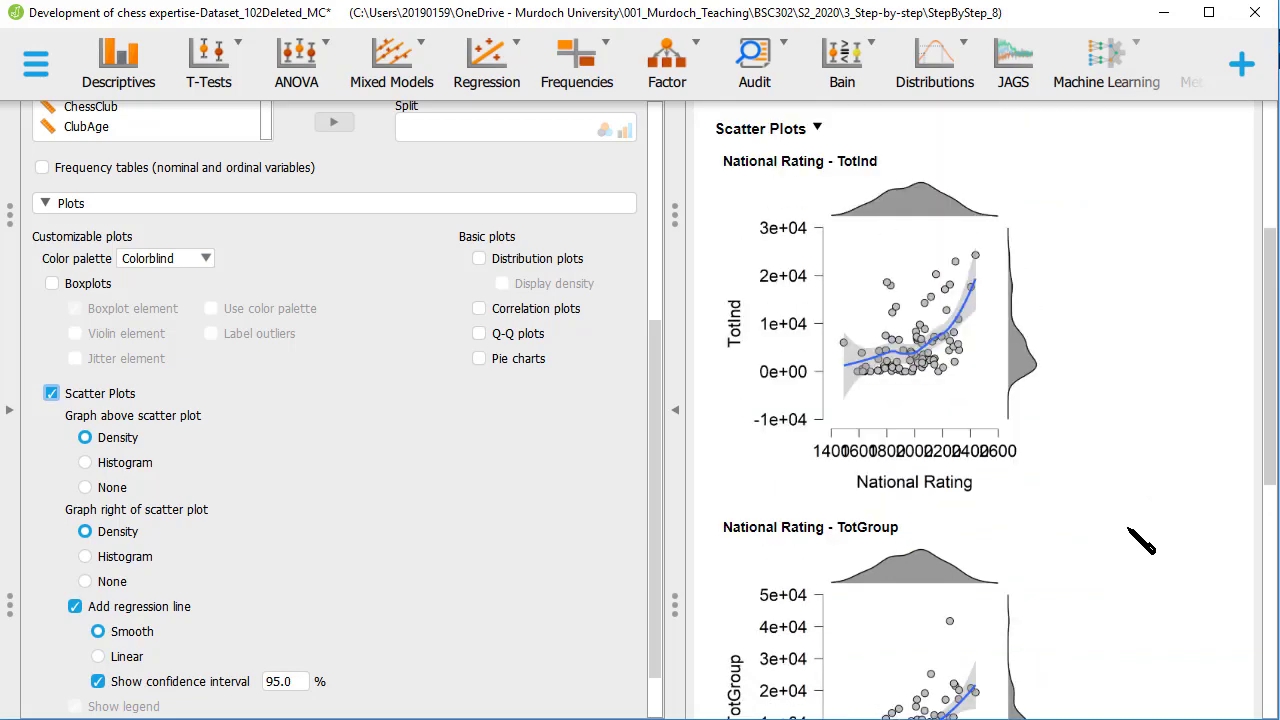
scroll(1029, 502, "down", 2)
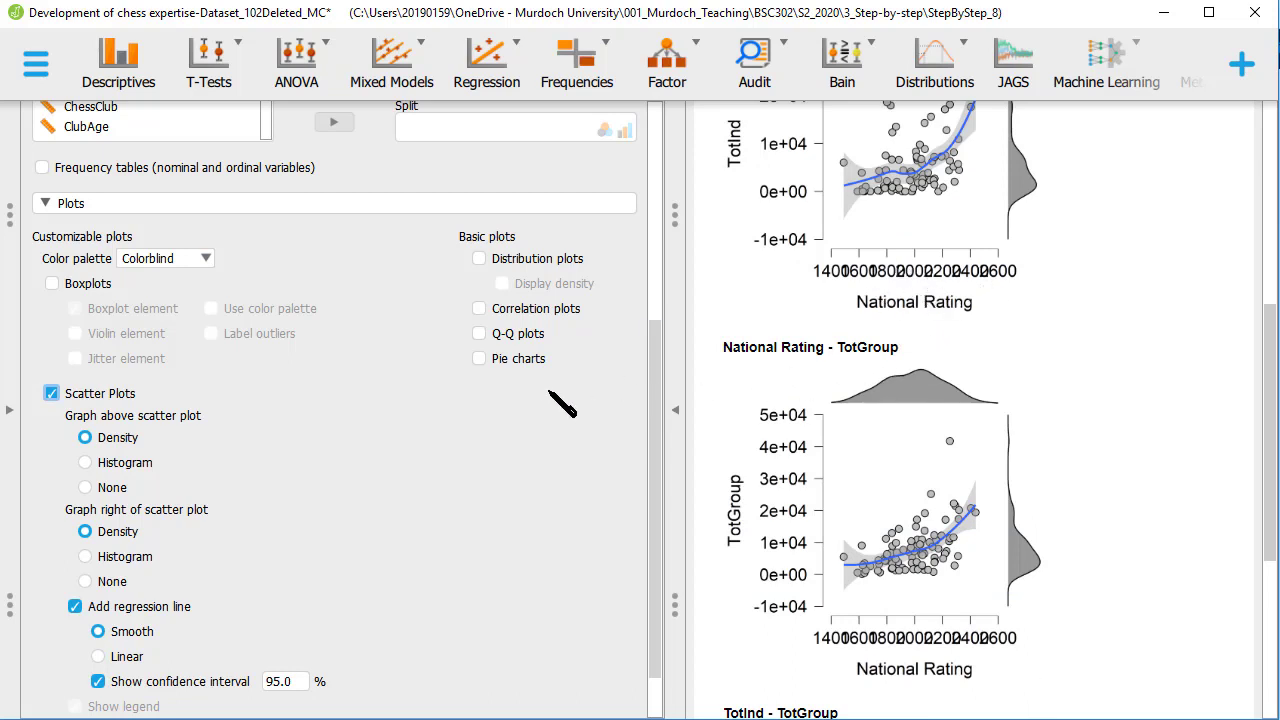
scroll(545, 402, "up", 4)
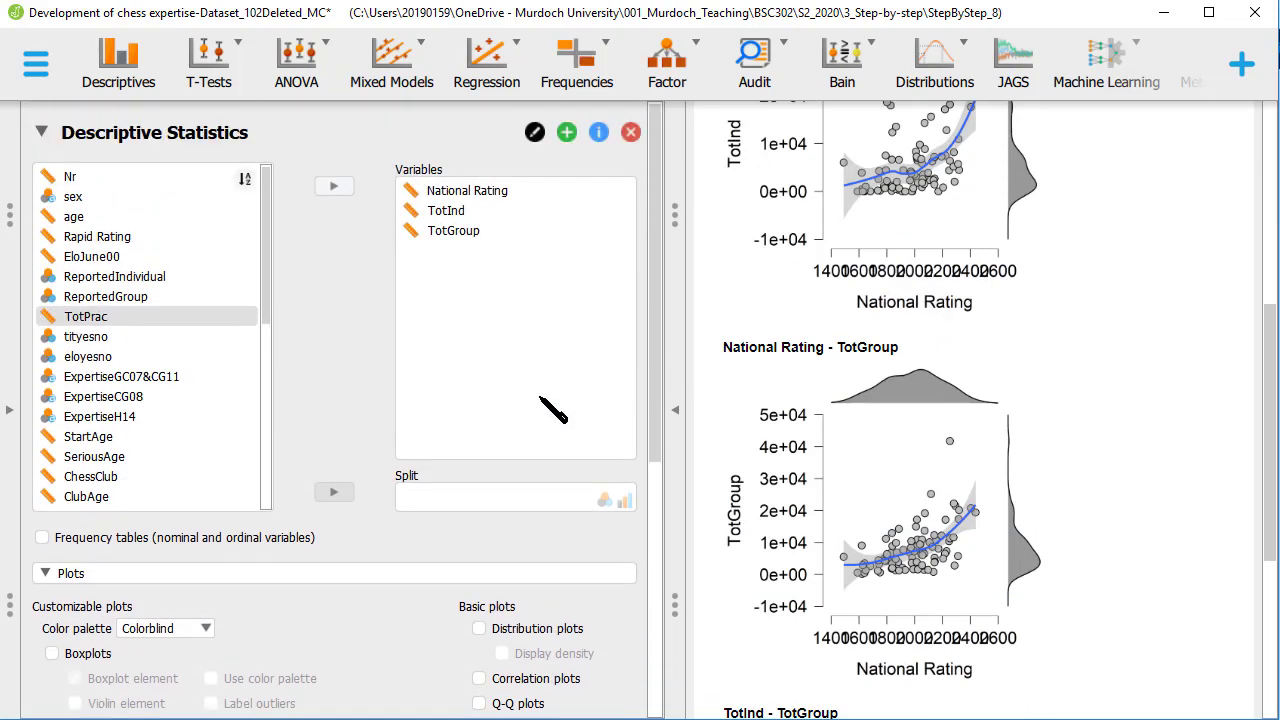
left_click(494, 196)
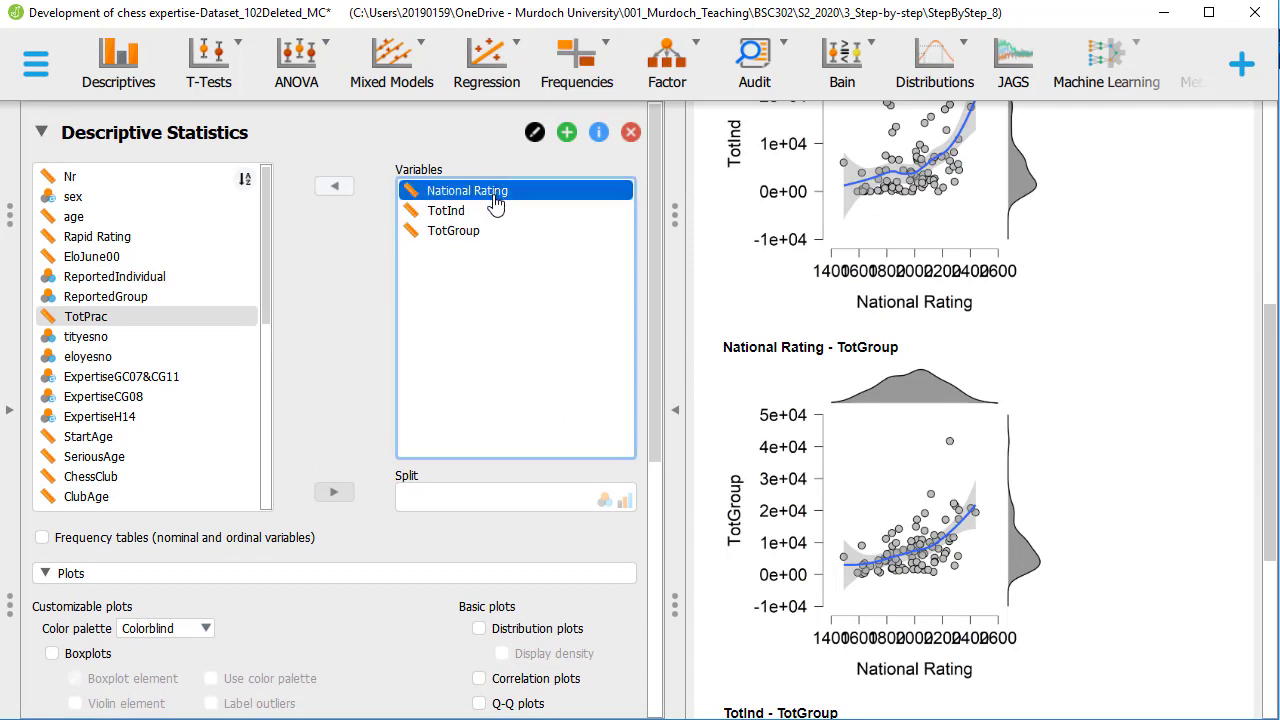
left_click_drag(494, 198, 488, 278)
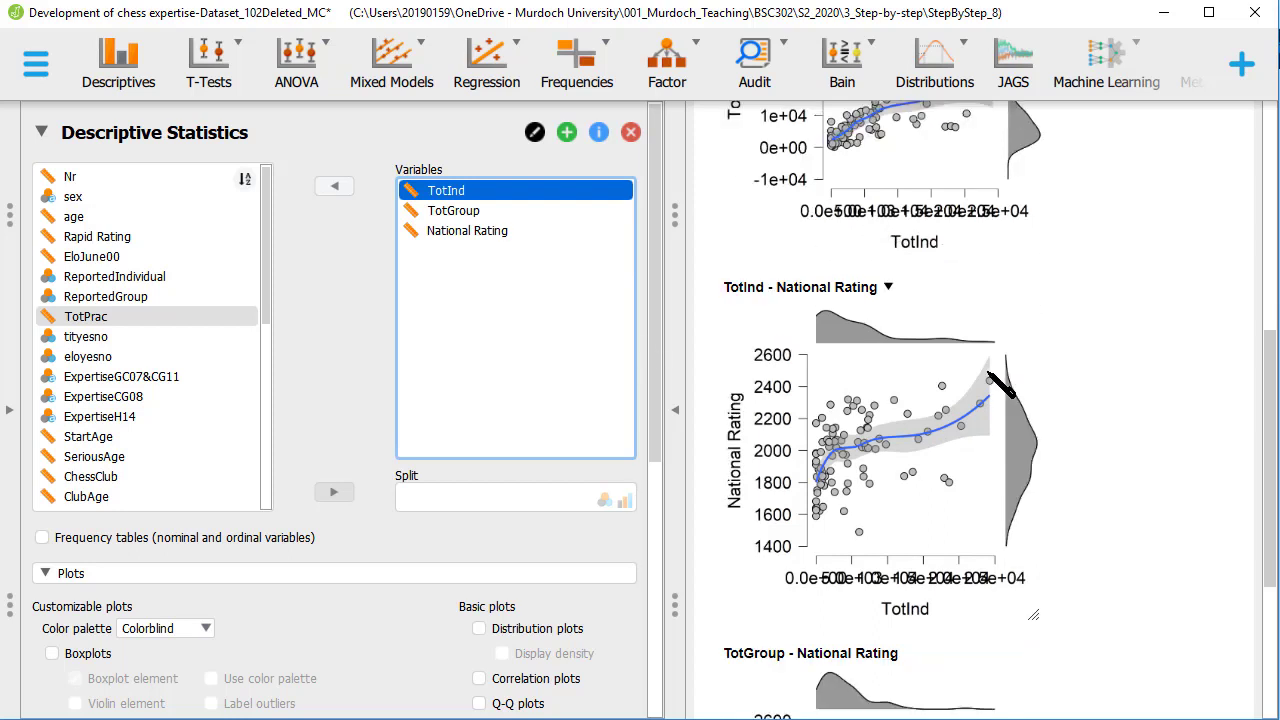
- Examine the scatter plots of National Rating against TotInd and TotGroup, and review the regression line options
scroll(1000, 385, "down", 1)
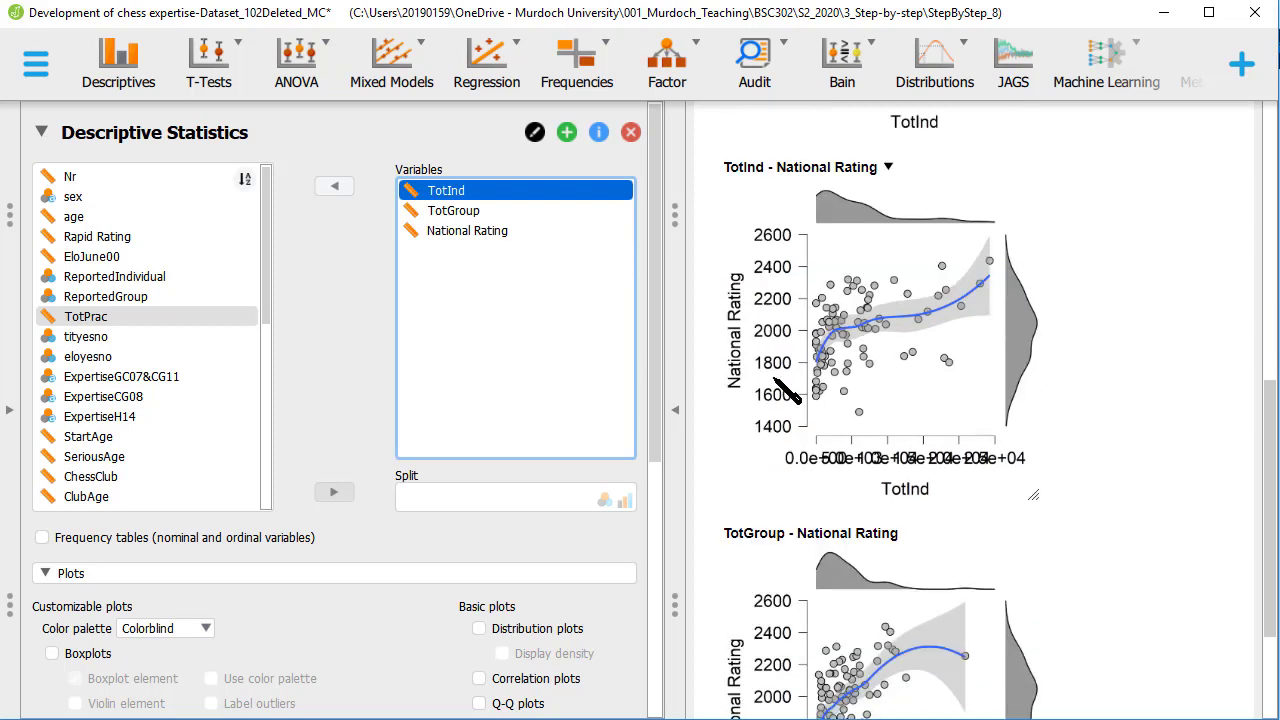
scroll(960, 500, "down", 1)
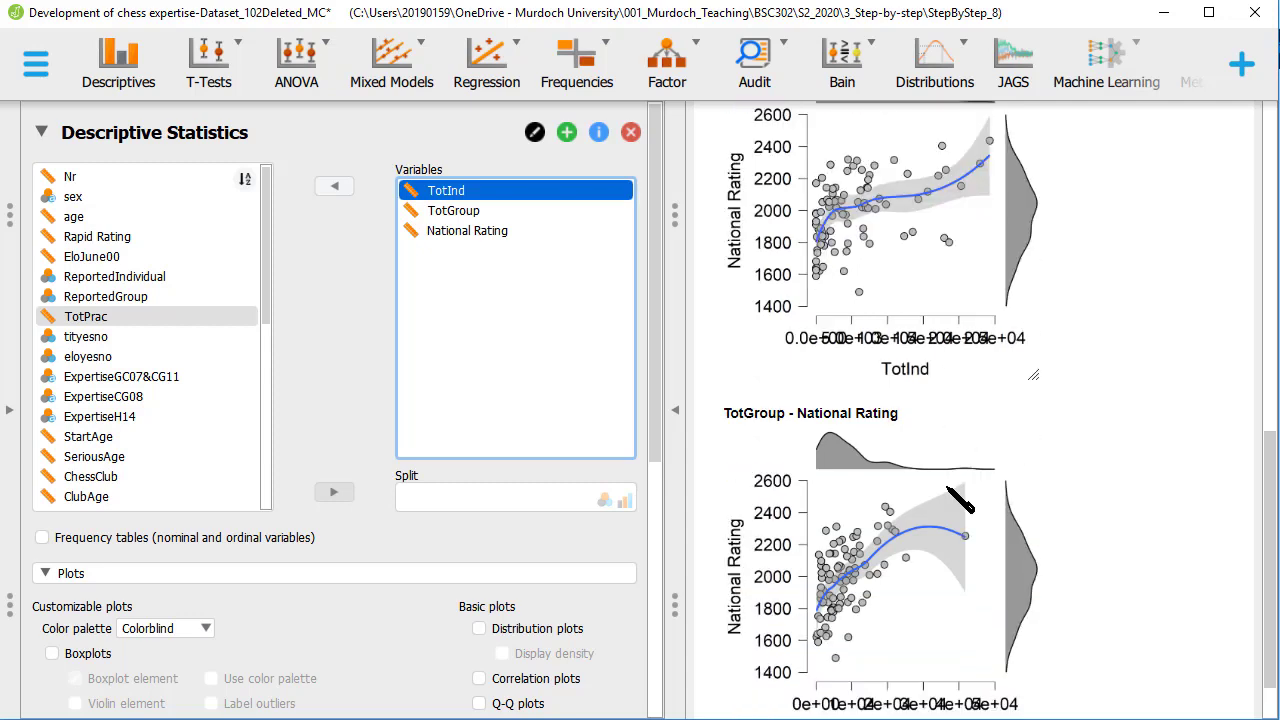
scroll(731, 564, "down", 1)
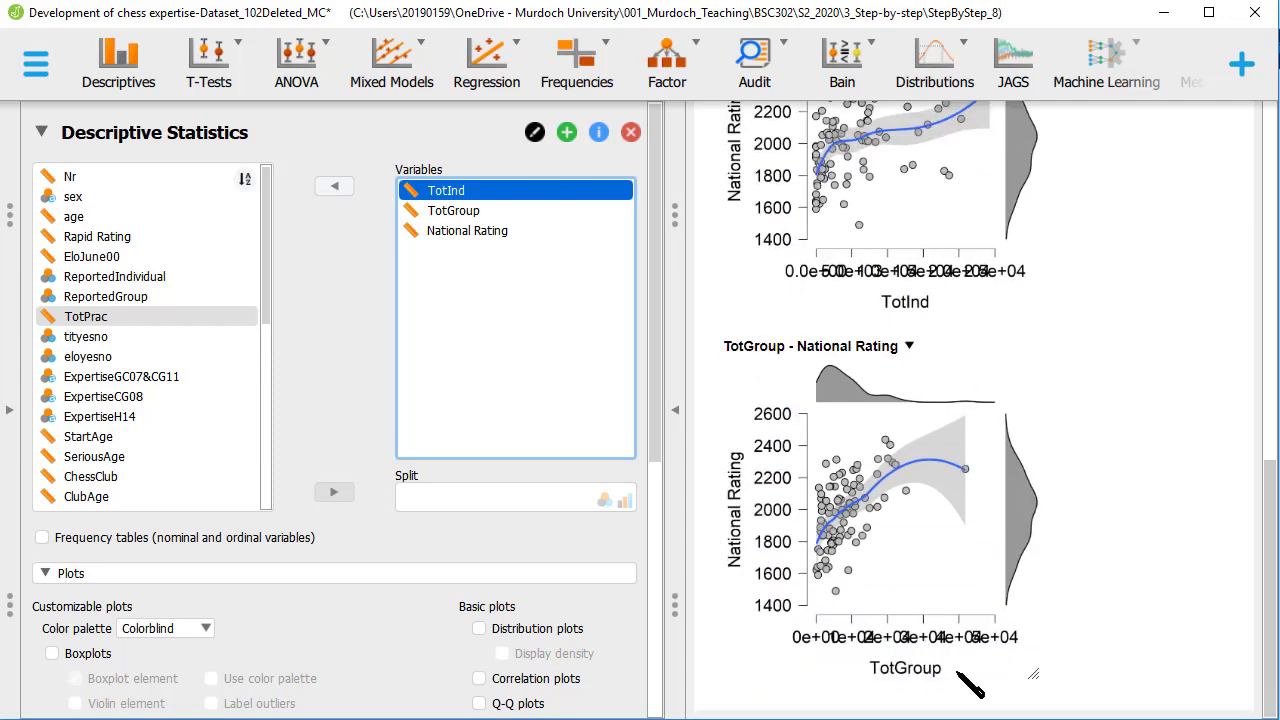
scroll(1032, 600, "up", 5)
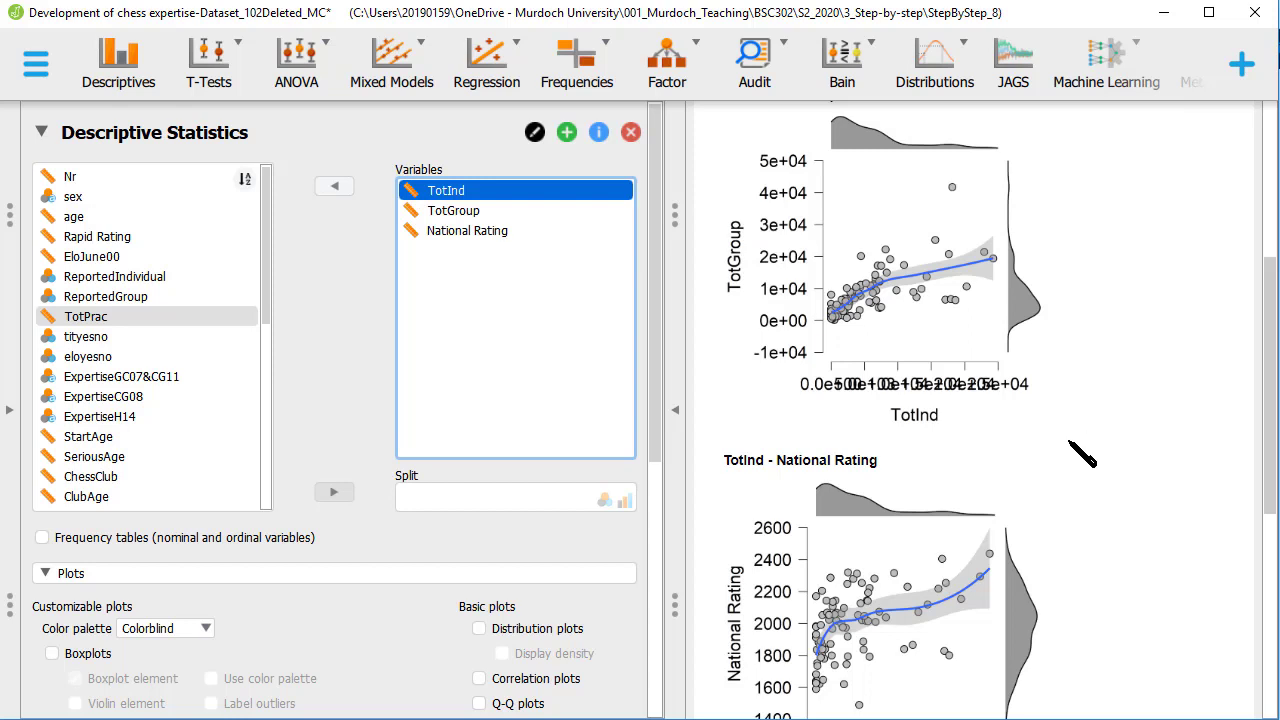
scroll(1080, 449, "down", 3)
scroll(1035, 505, "down", 1)
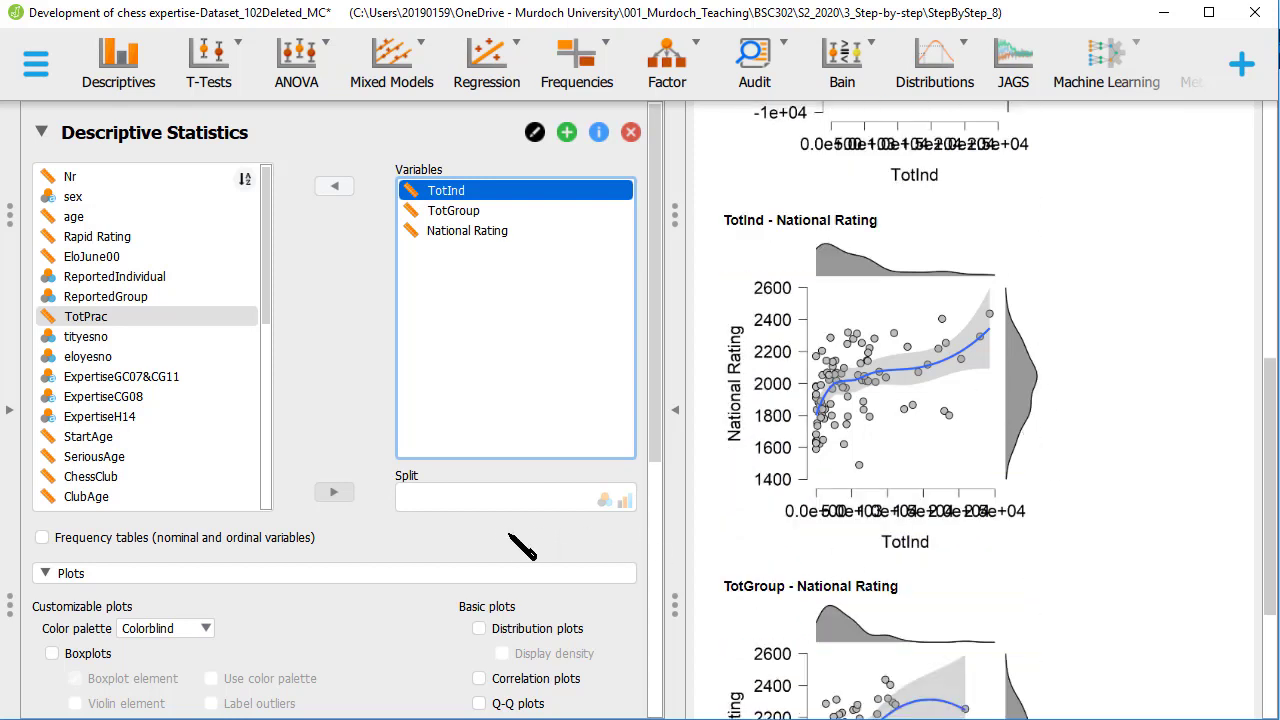
scroll(520, 545, "down", 5)
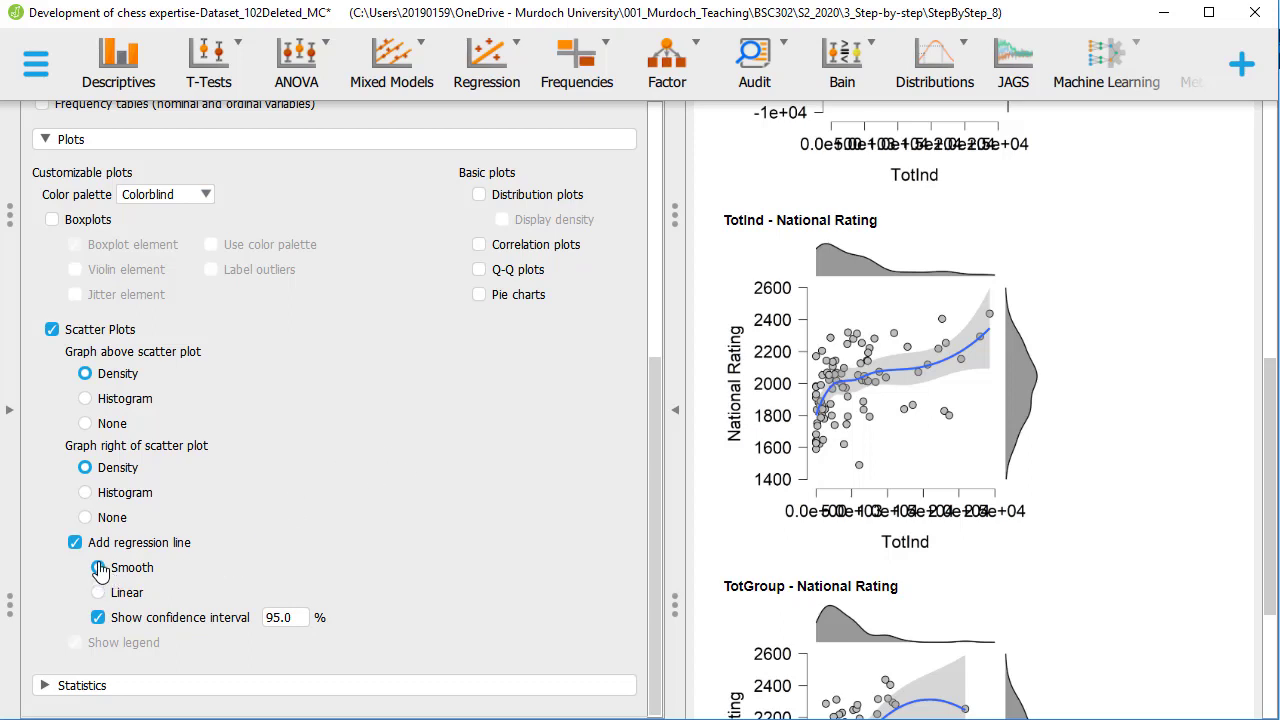
- Set the scatter plots' regression line to linear and check the plots against National Rating
left_click(98, 593)
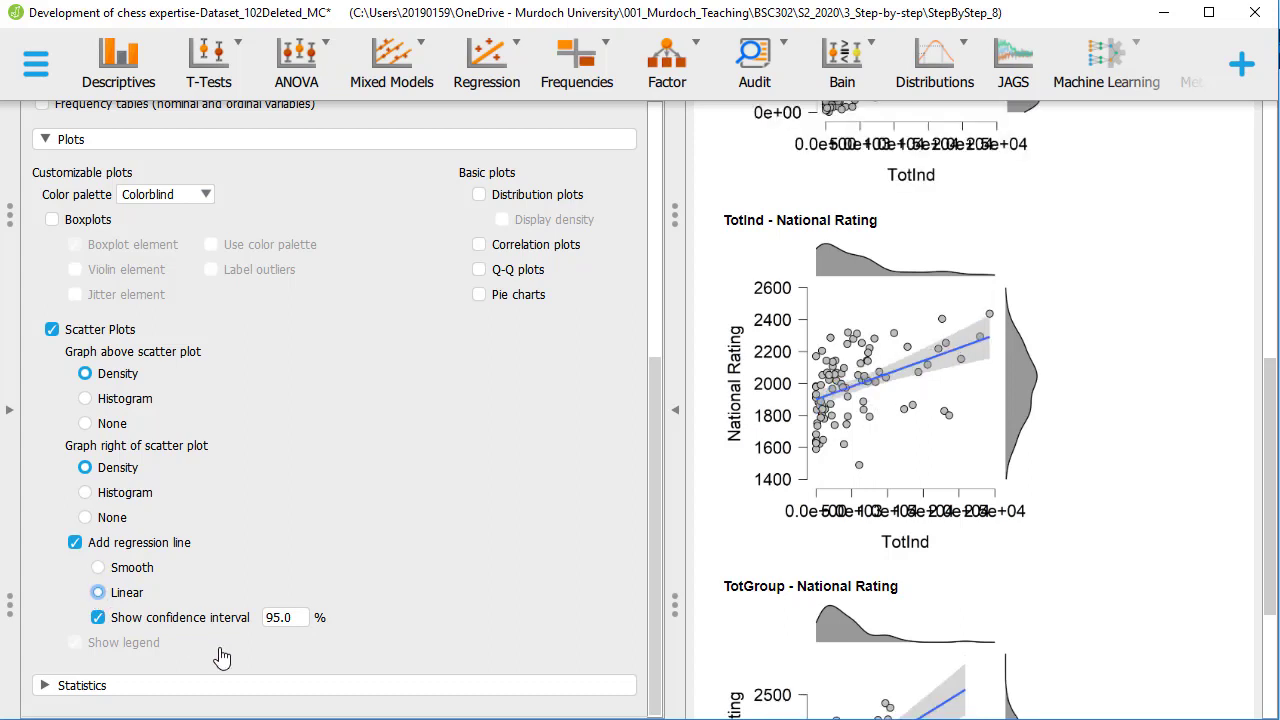
scroll(1188, 527, "down", 2)
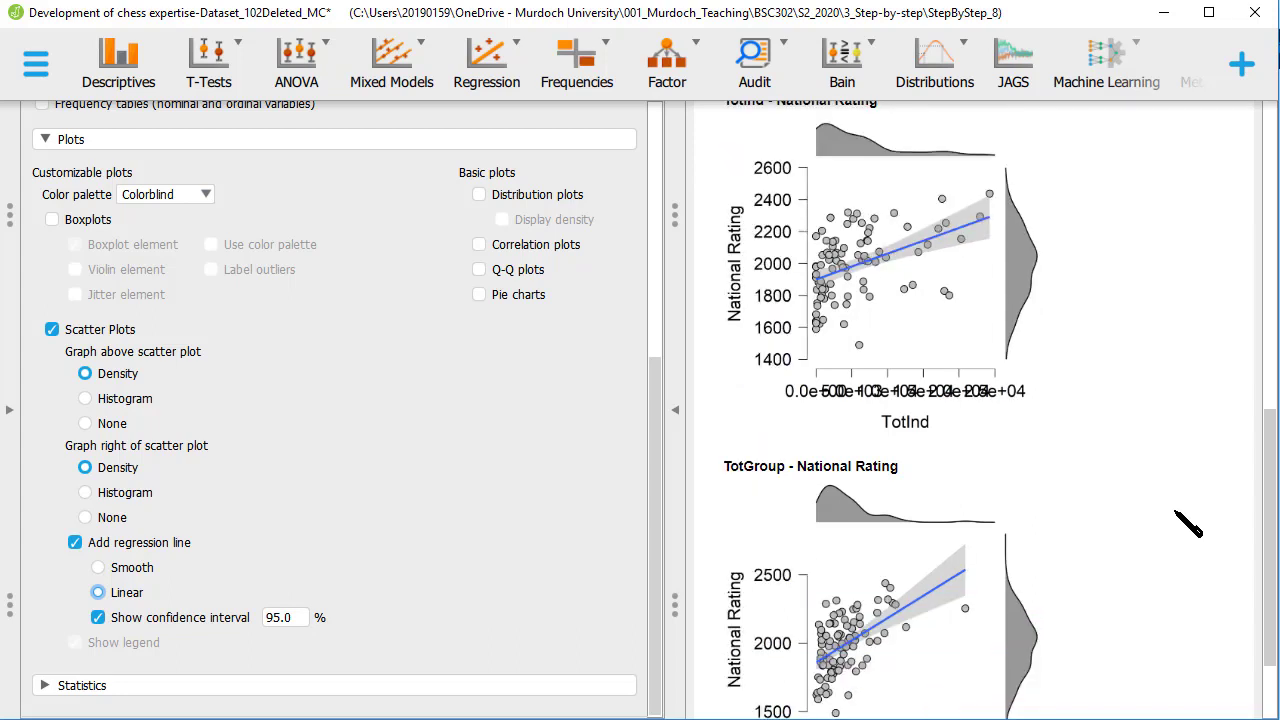
scroll(1188, 527, "down", 1)
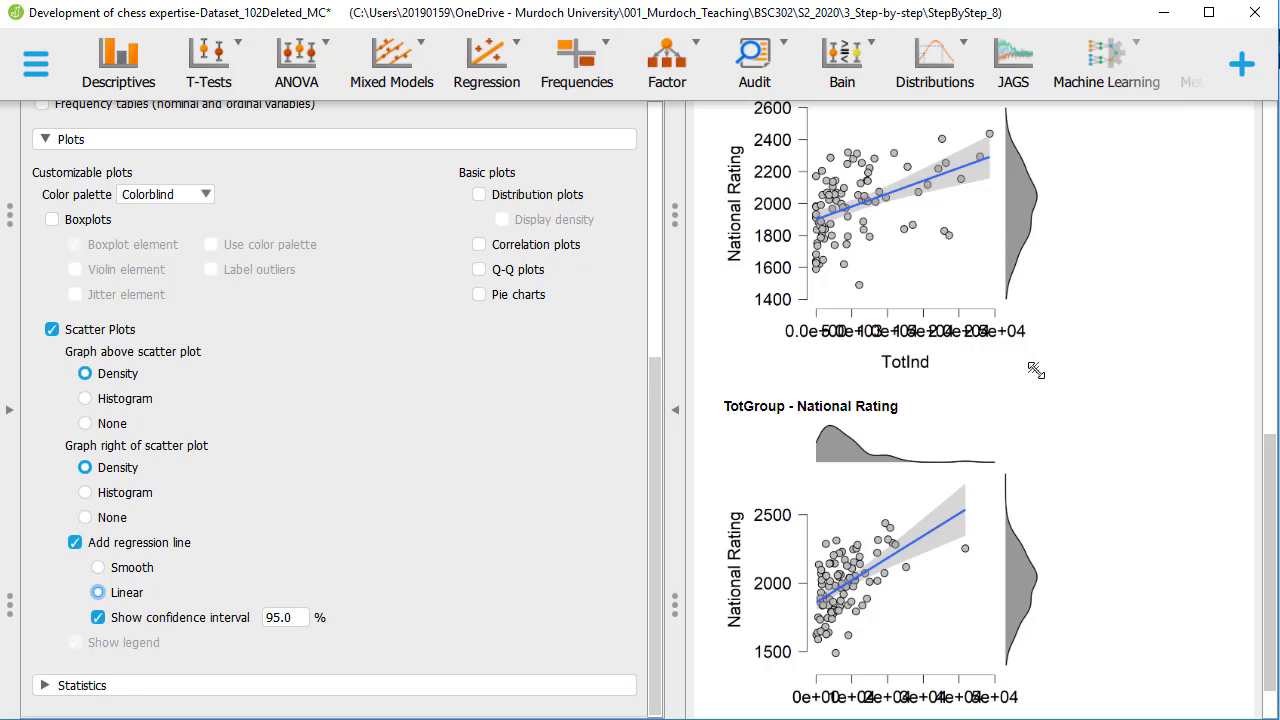
- Enlarge the TotInd - National Rating scatter plot, with the input options hidden, and examine its points and linear trend
left_click_drag(1036, 371, 1170, 458)
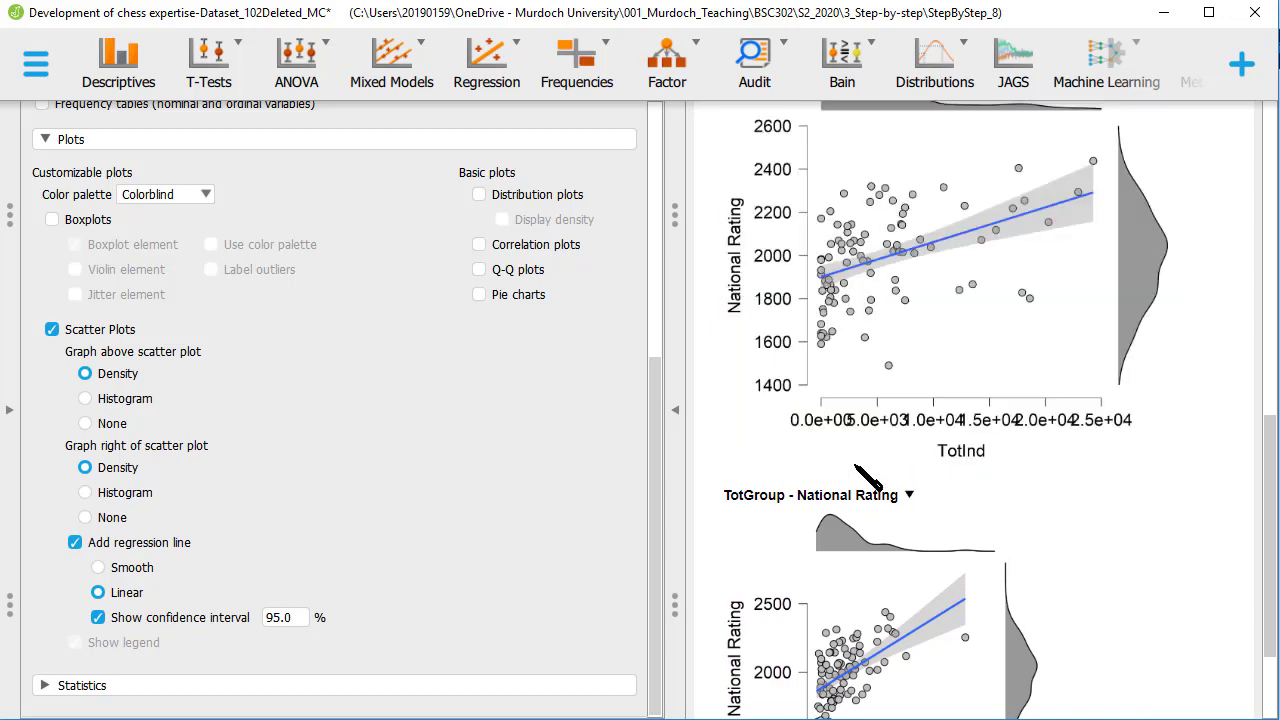
left_click(675, 418)
scroll(688, 430, "up", 3)
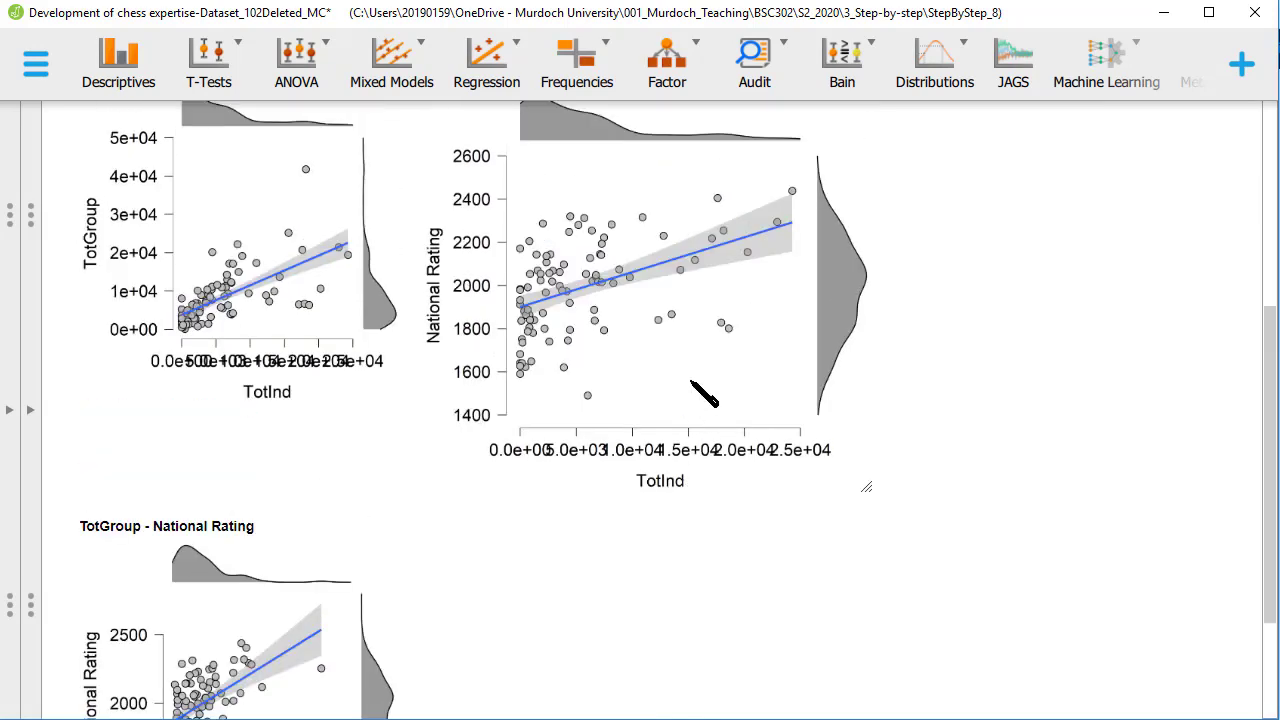
left_click_drag(864, 486, 1000, 569)
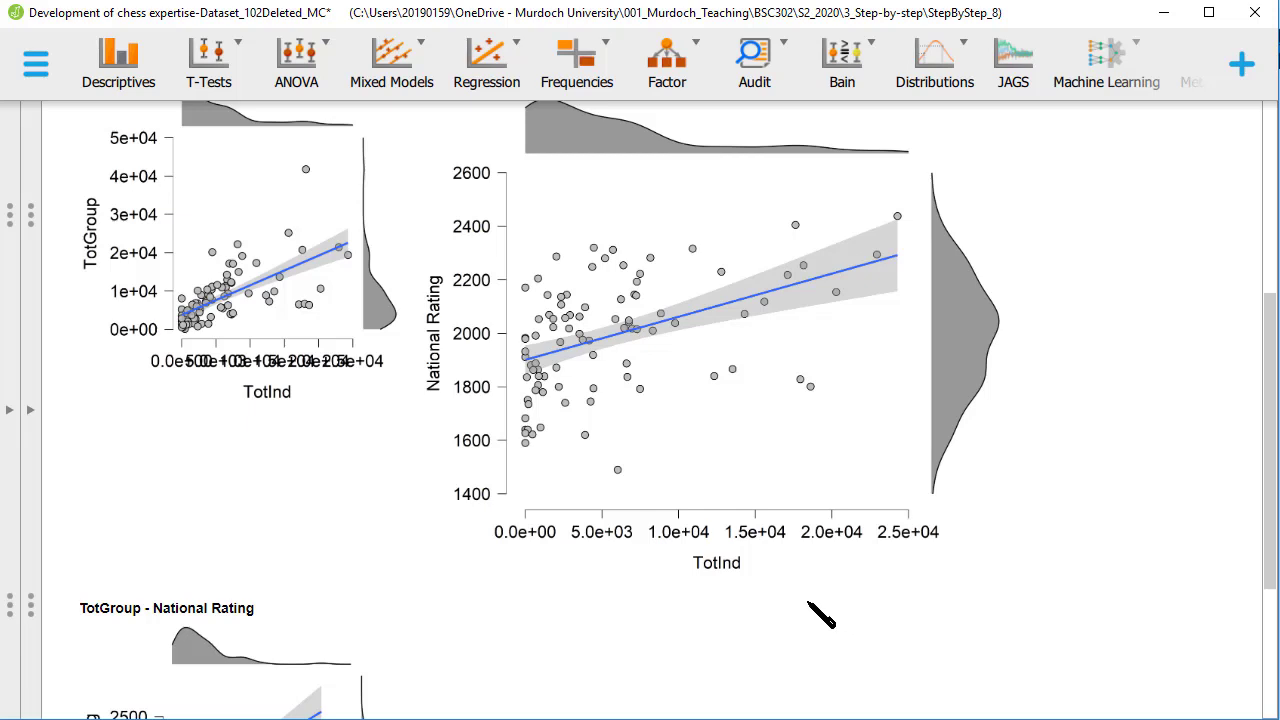
scroll(820, 609, "up", 1)
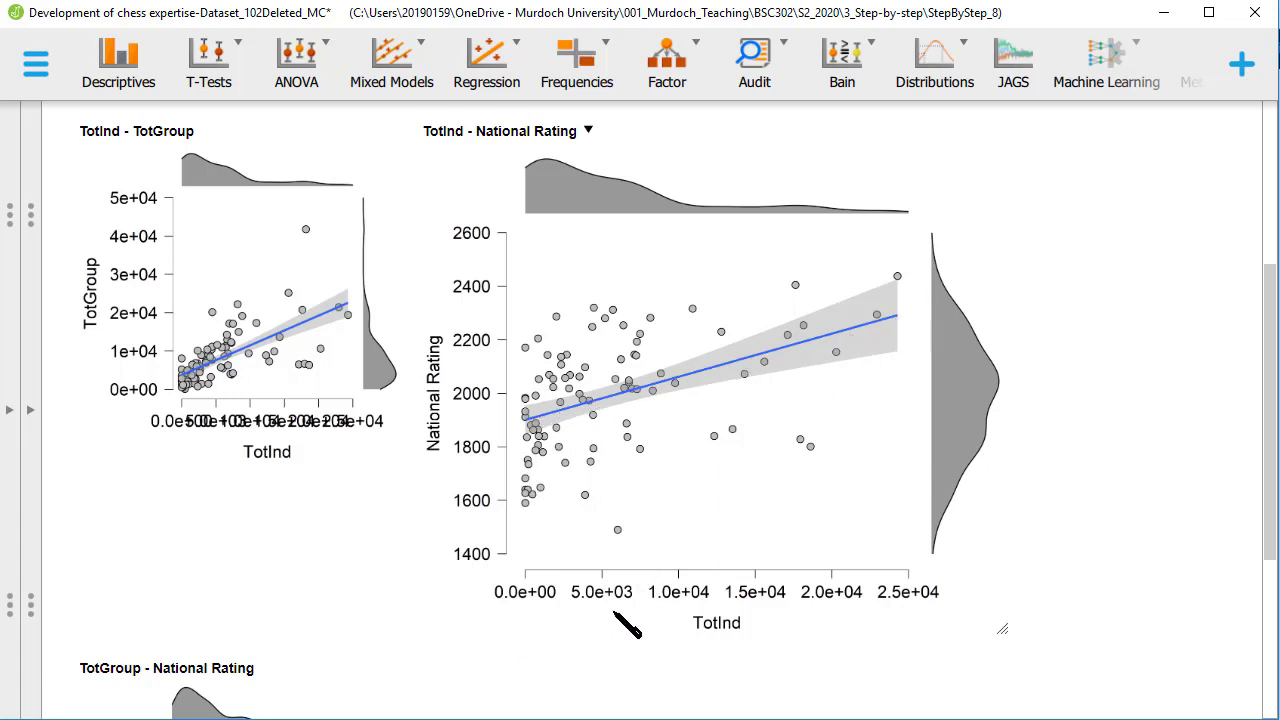
- Turn off the confidence interval and the regression line for the scatter plots
left_click(34, 421)
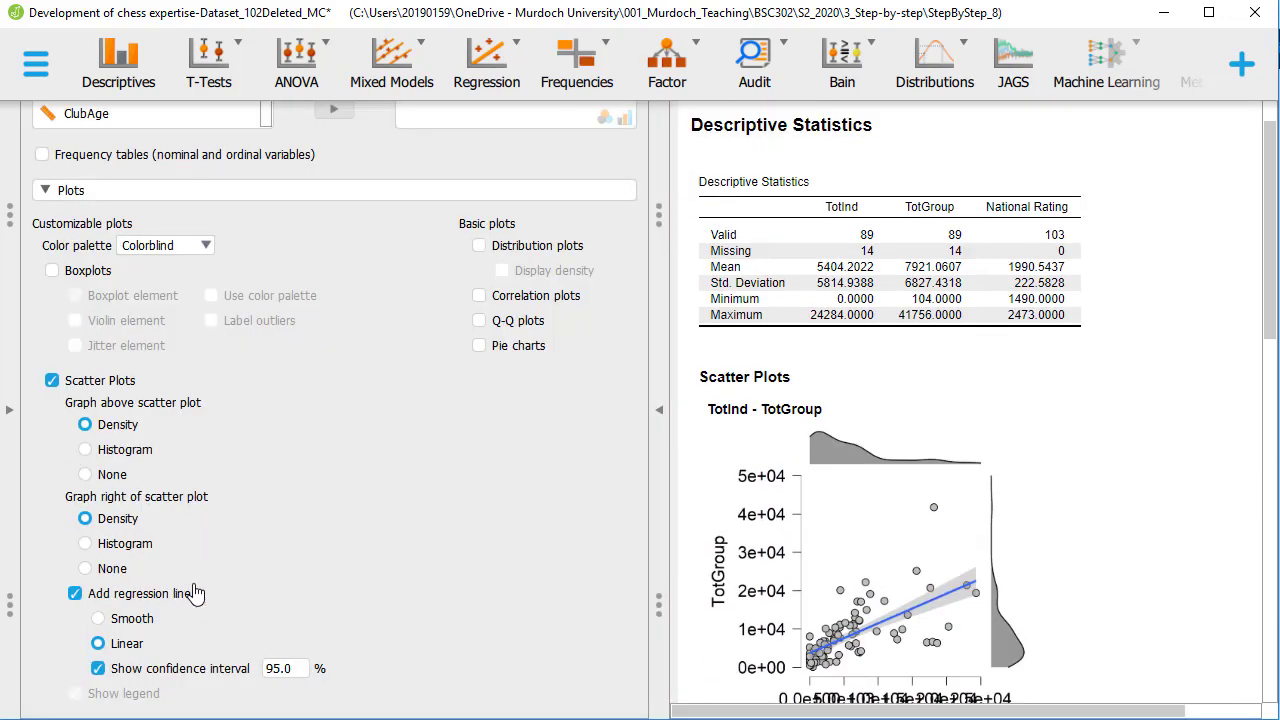
left_click(98, 668)
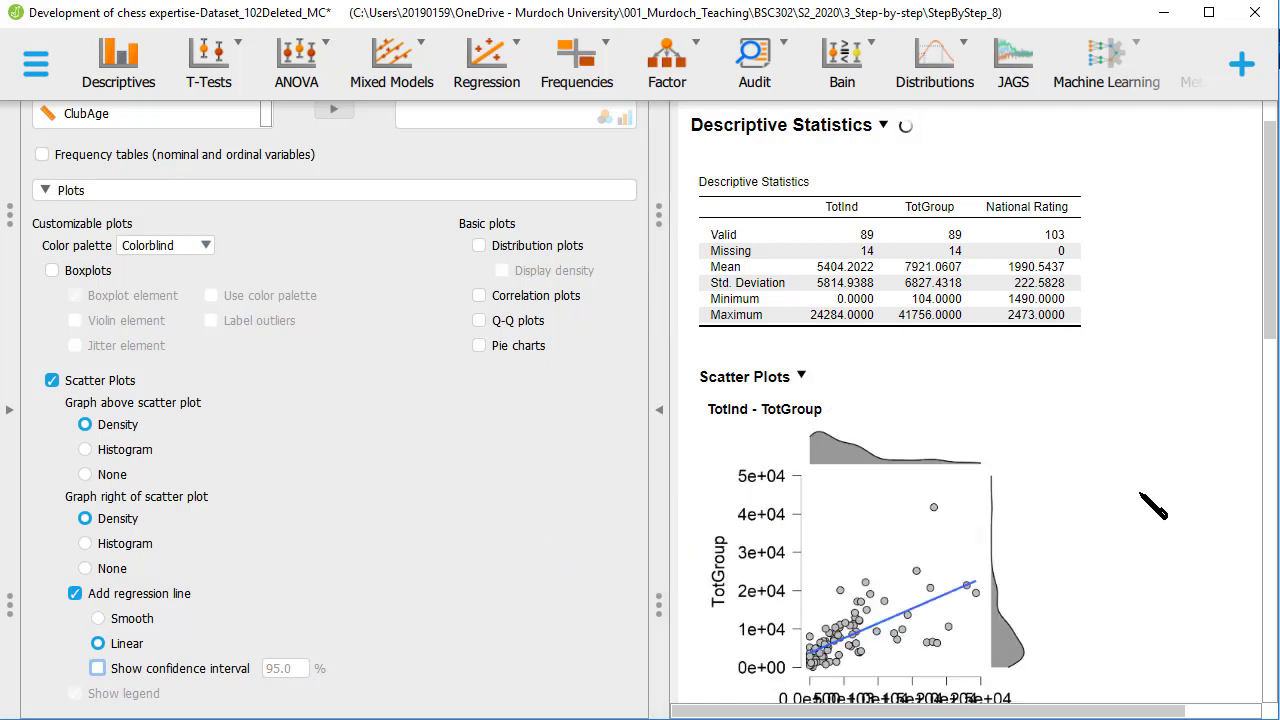
scroll(1140, 500, "down", 1)
scroll(1150, 510, "down", 1)
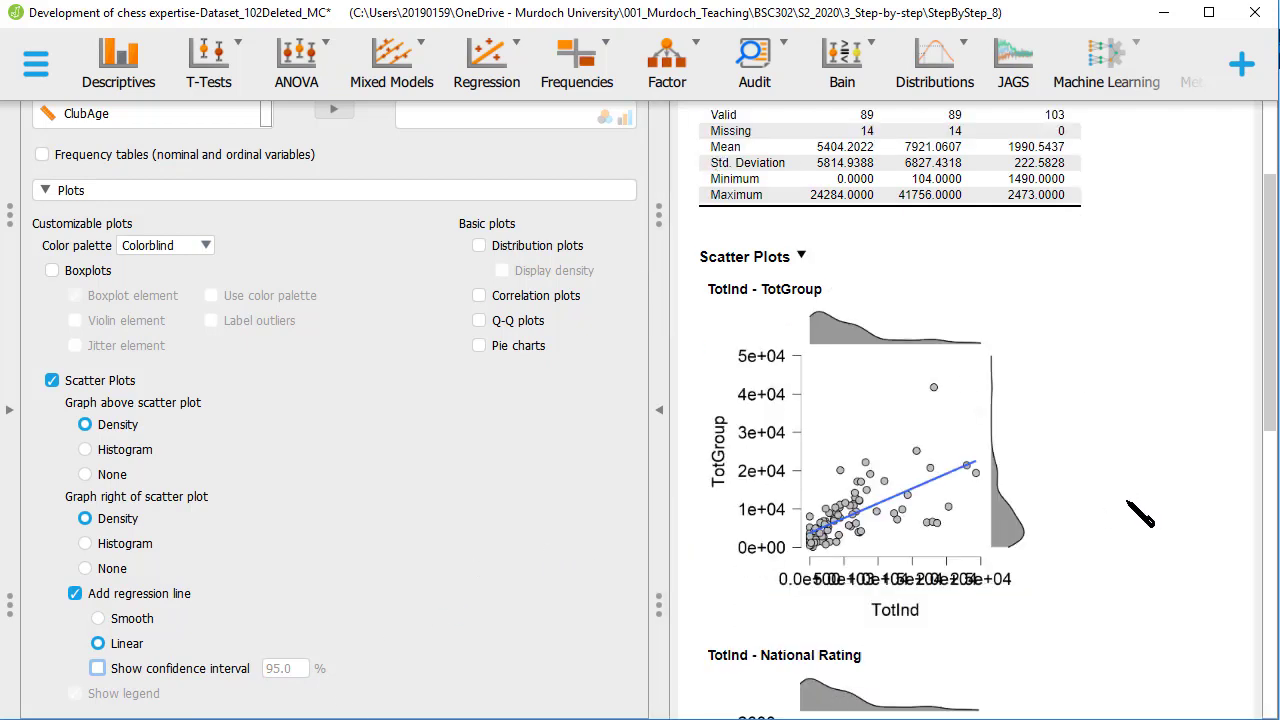
left_click(76, 594)
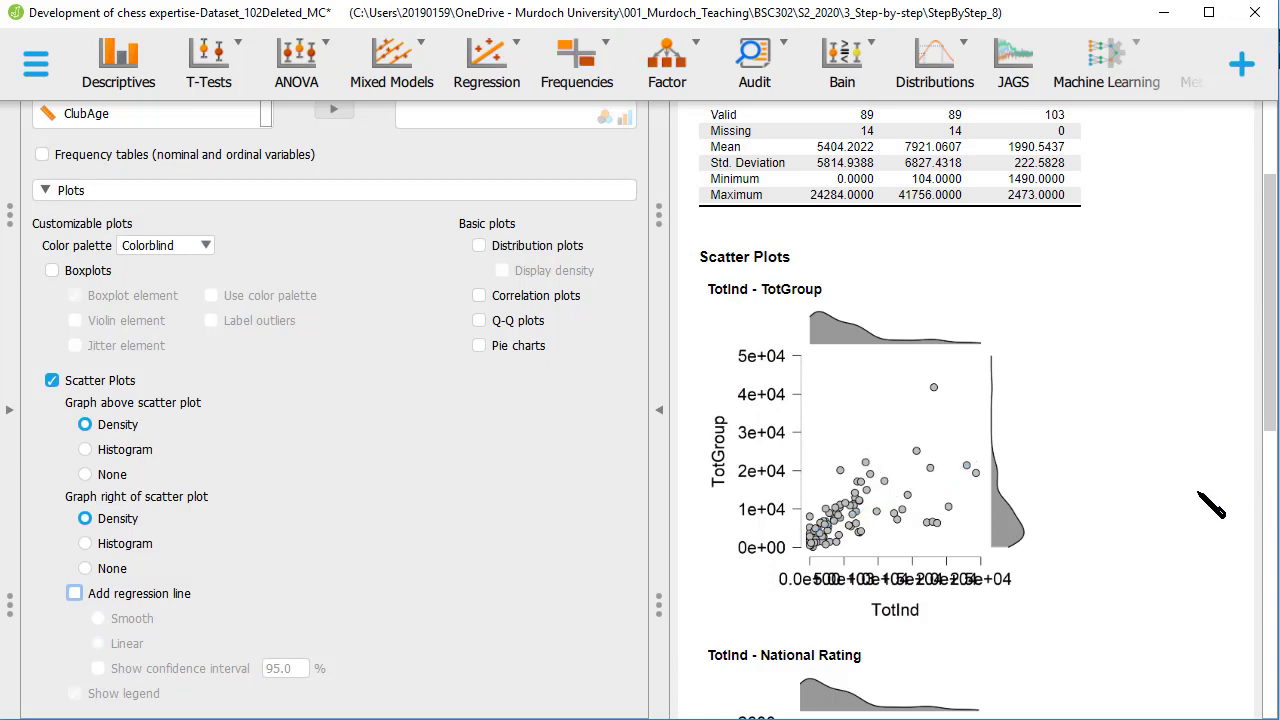
scroll(1210, 508, "down", 2)
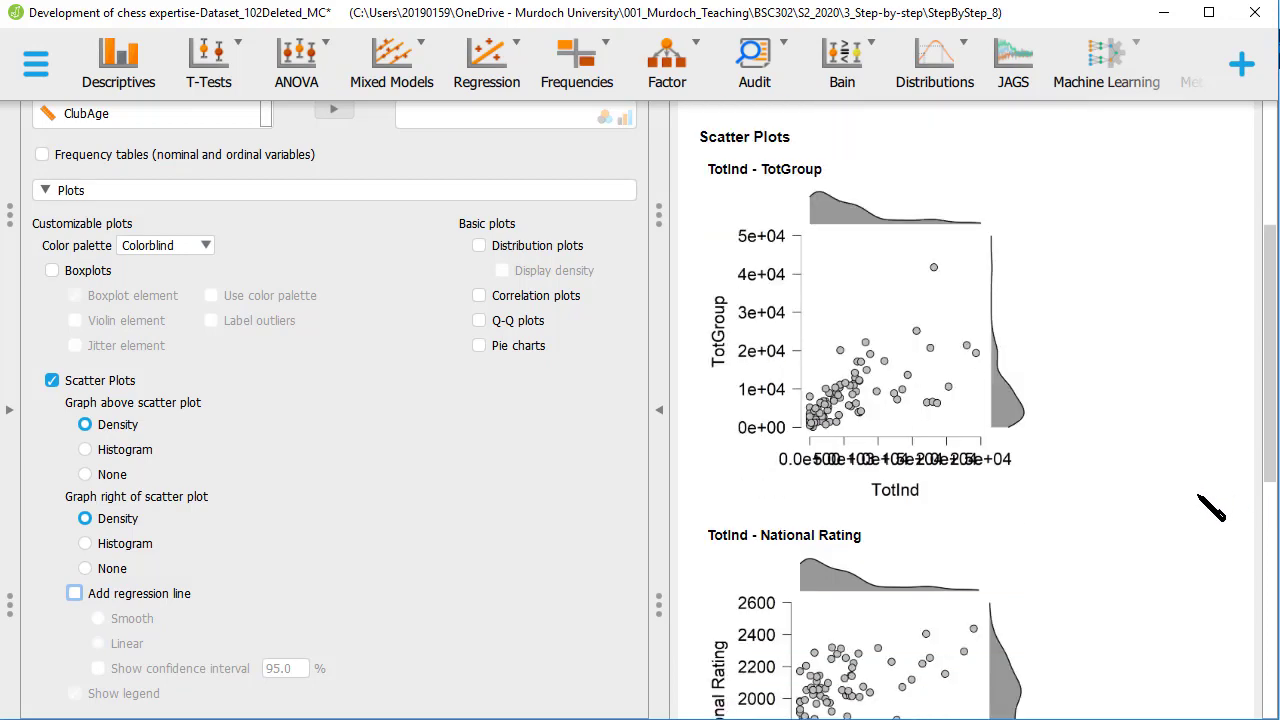
scroll(1210, 508, "down", 9)
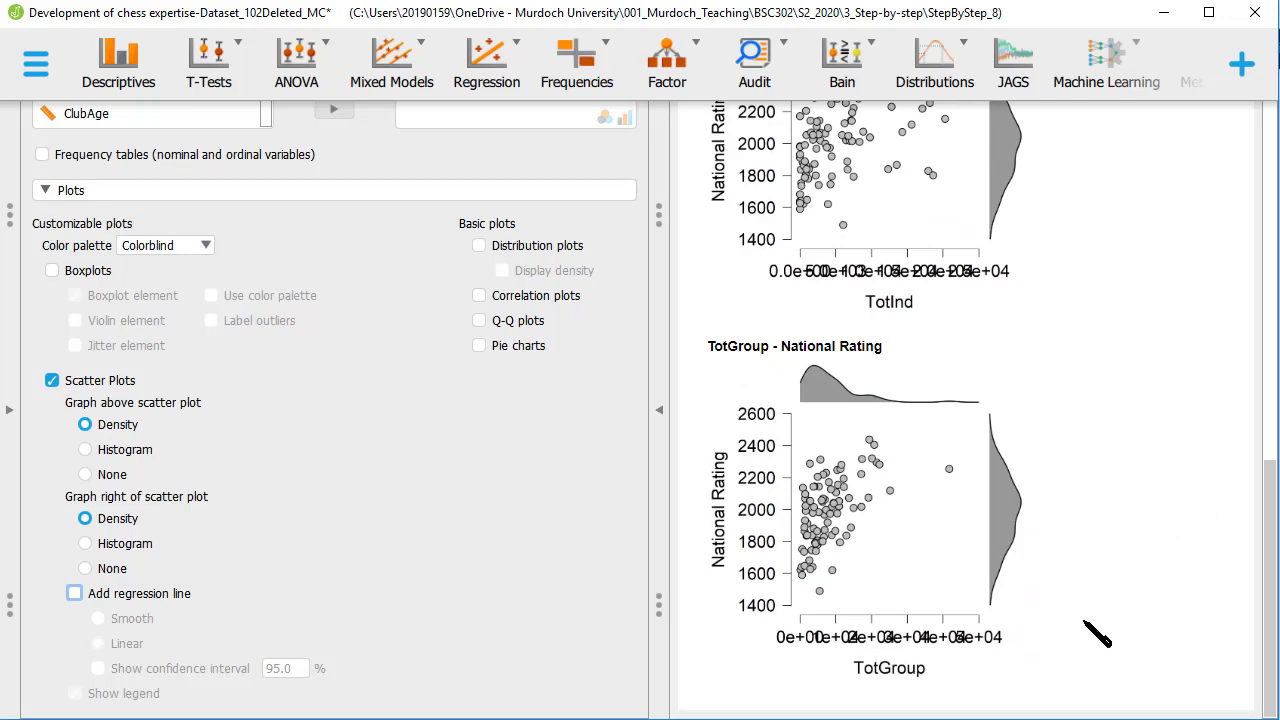
- Enlarge the TotGroup - National Rating scatter plot to examine its spread, and view the plot's copy and save options
left_click(657, 415)
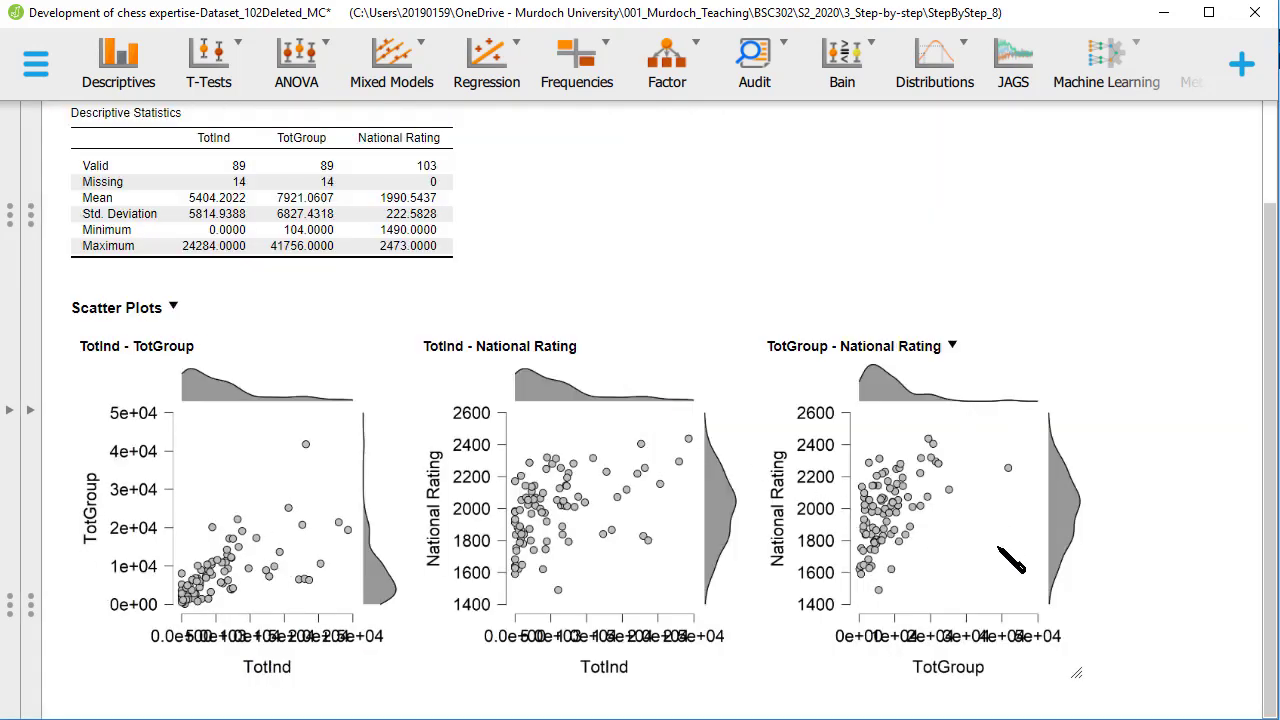
left_click_drag(1078, 674, 1240, 650)
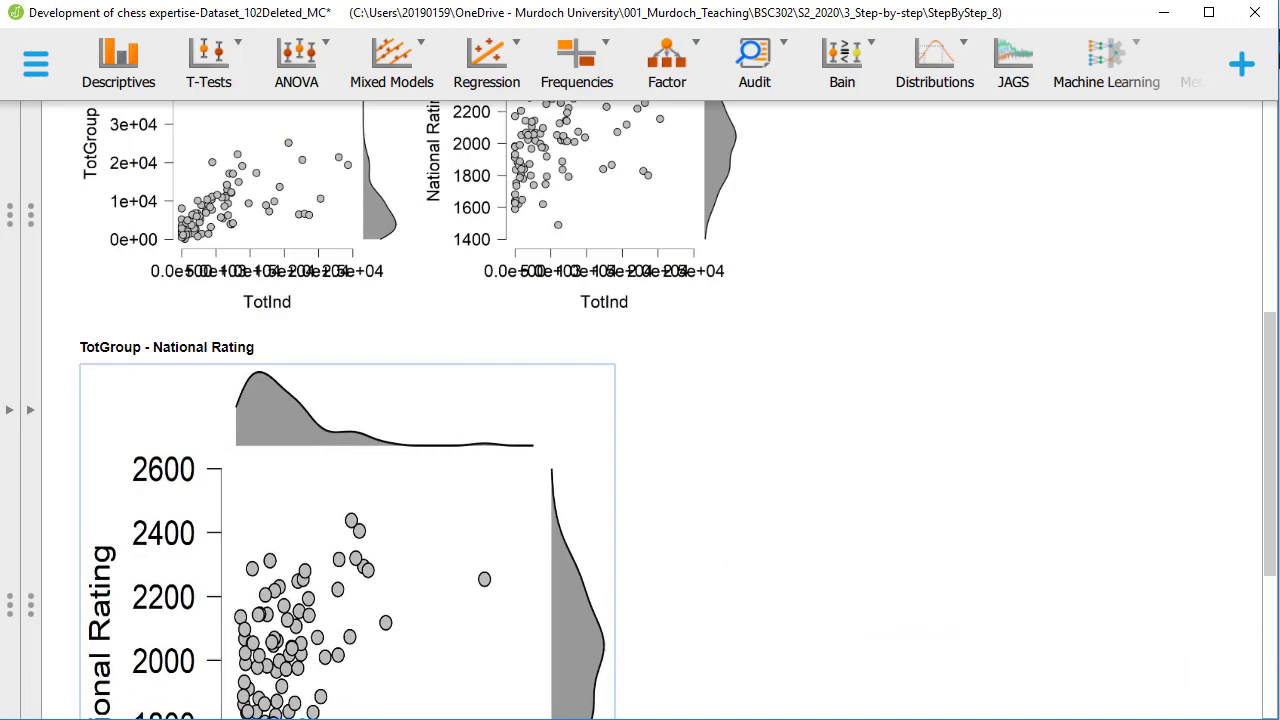
scroll(977, 580, "down", 3)
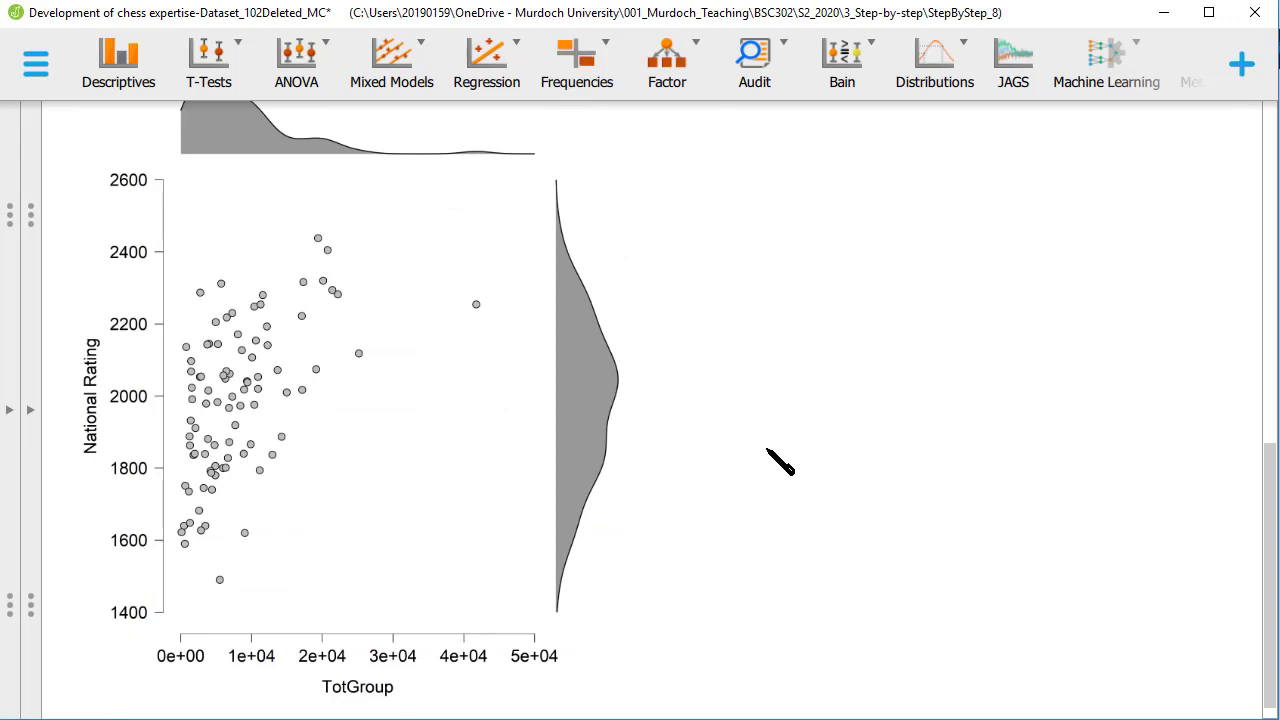
scroll(780, 462, "up", 1)
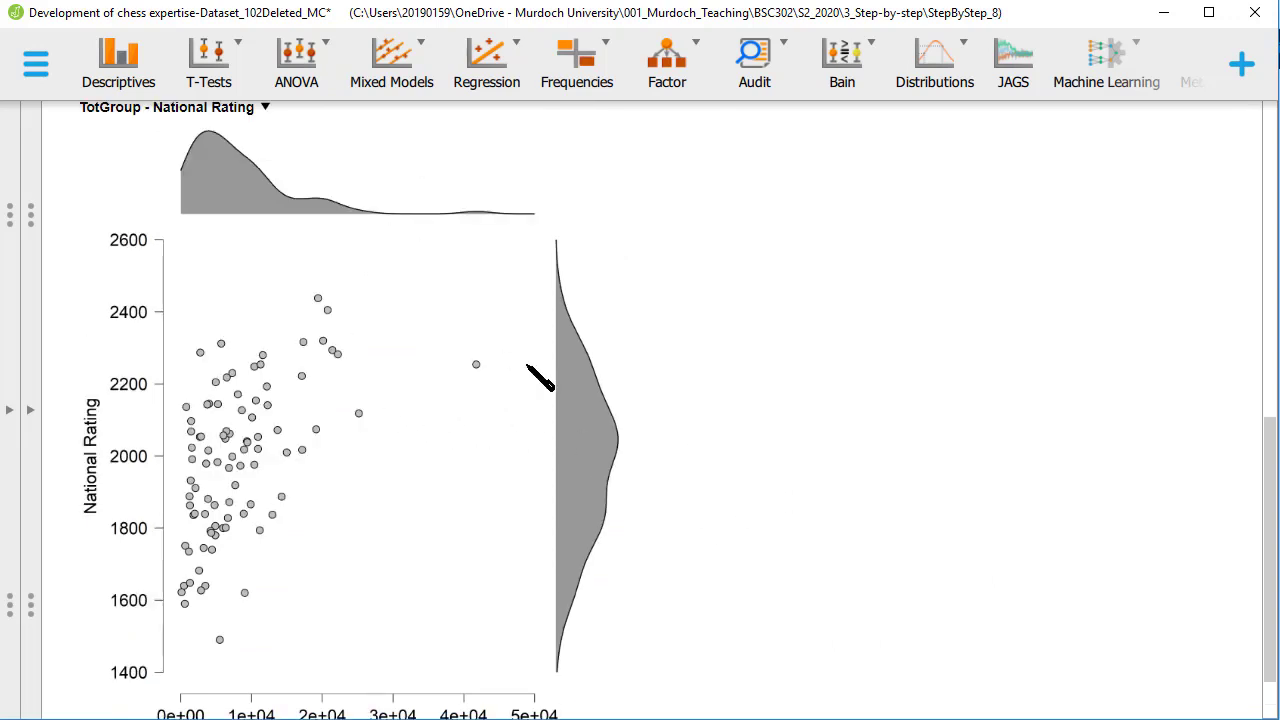
scroll(520, 365, "up", 1)
left_click(266, 168)
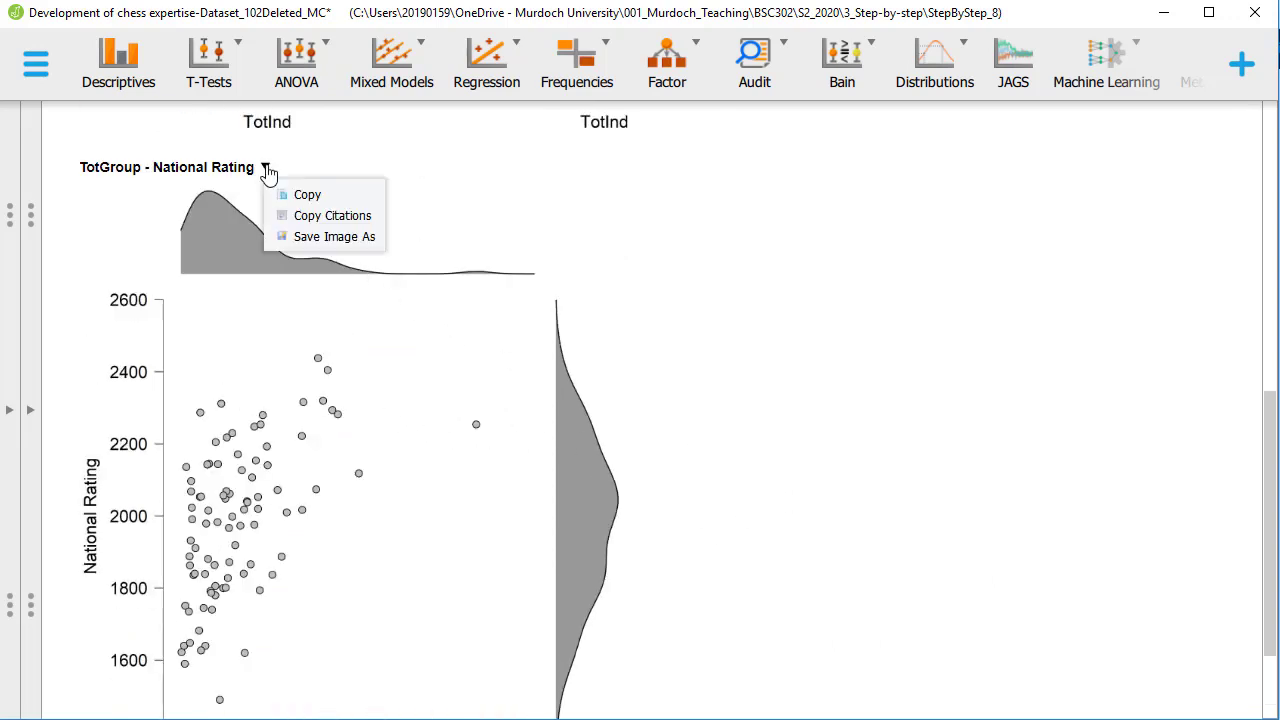
- Add TotInd_MC and TotGroup_MC to the variables of the Descriptive Statistics analysis
left_click(30, 412)
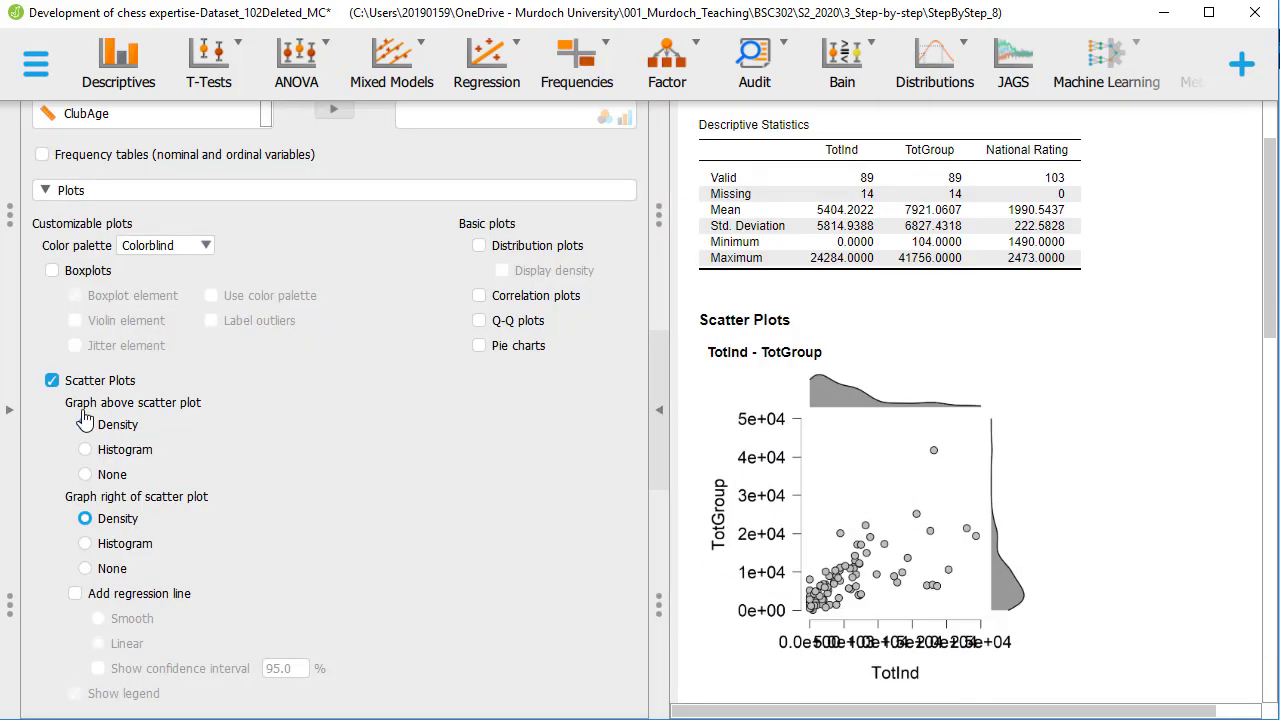
scroll(443, 462, "down", 1)
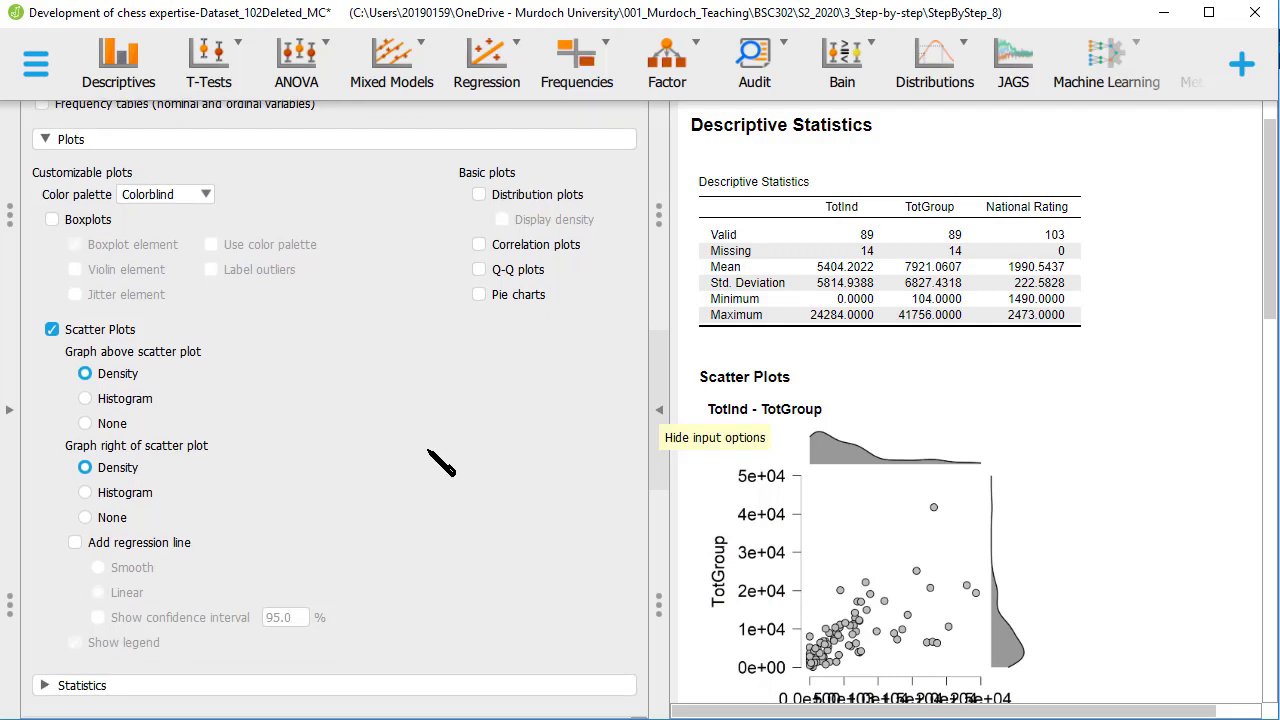
scroll(440, 462, "up", 8)
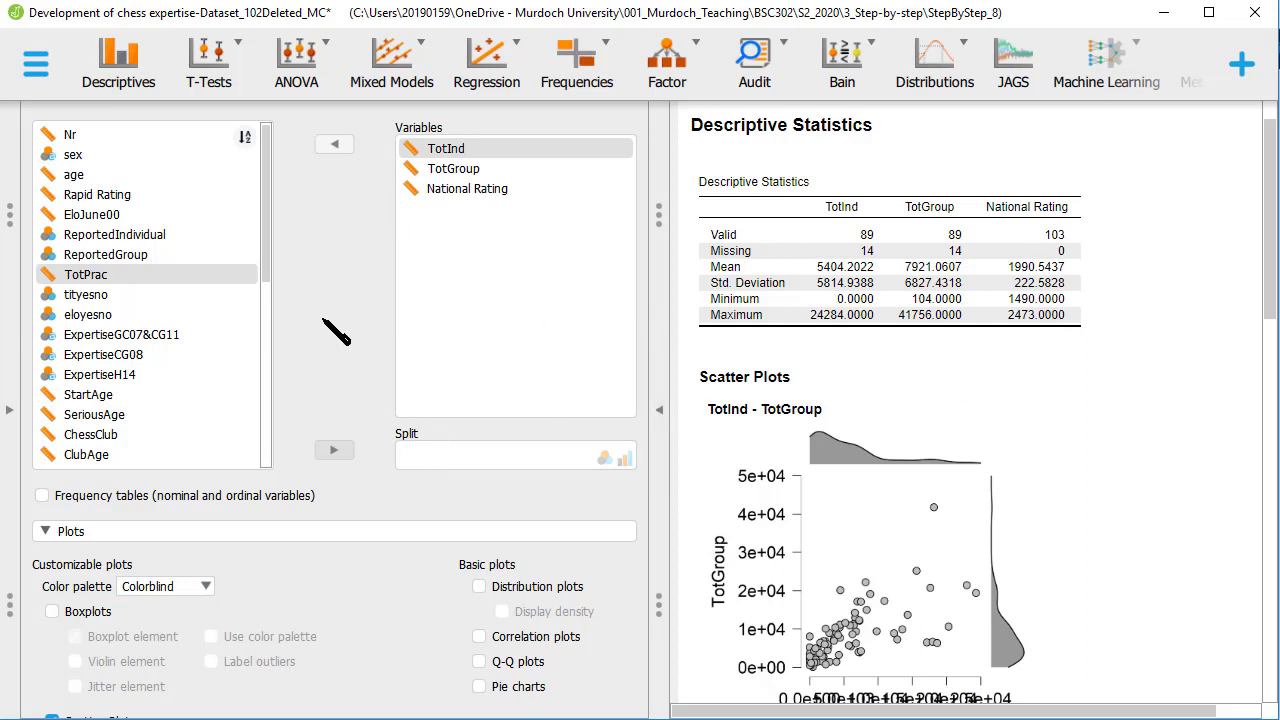
scroll(336, 332, "down", 3)
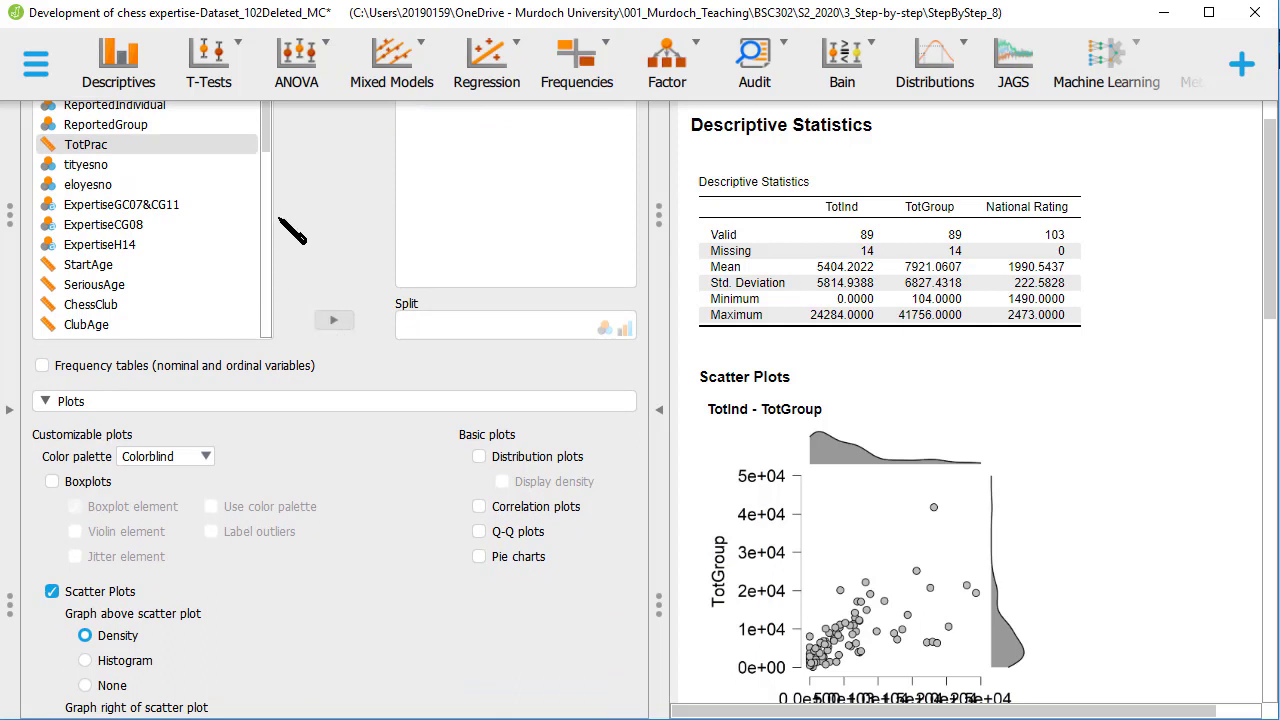
left_click_drag(266, 125, 268, 342)
left_click(120, 307)
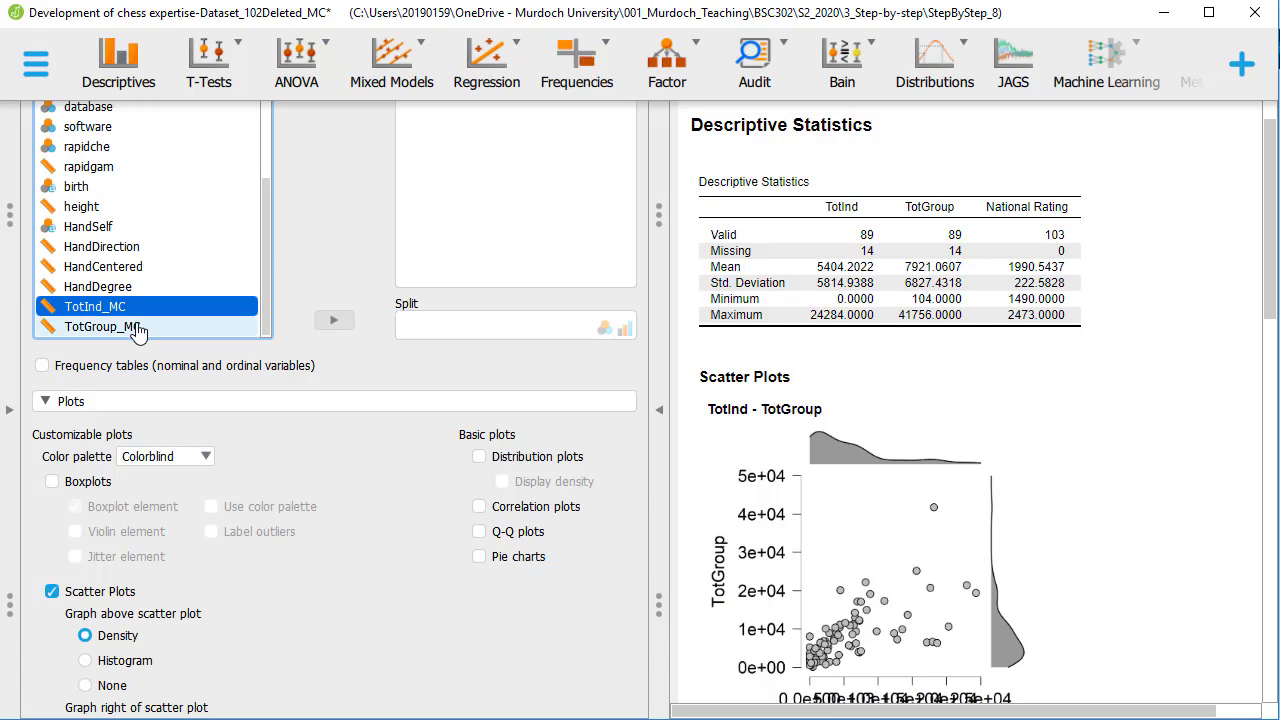
left_click(137, 327, "shift")
left_click(357, 325)
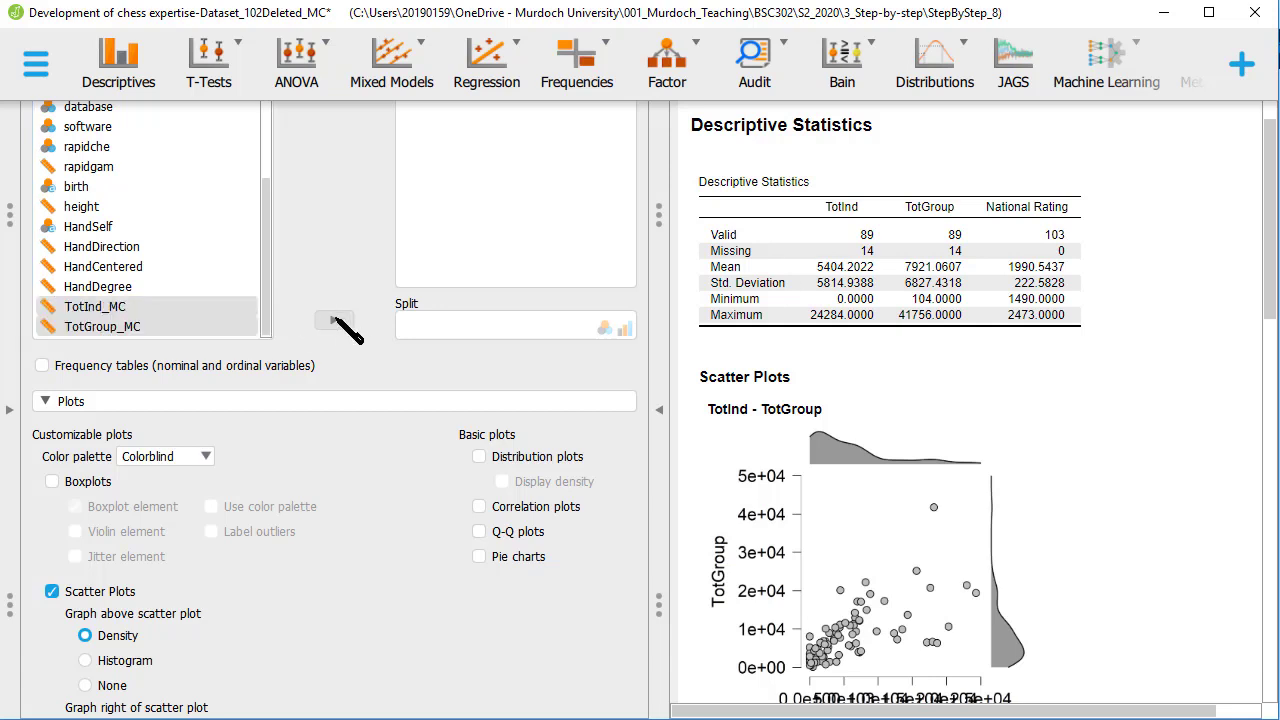
scroll(375, 338, "up", 3)
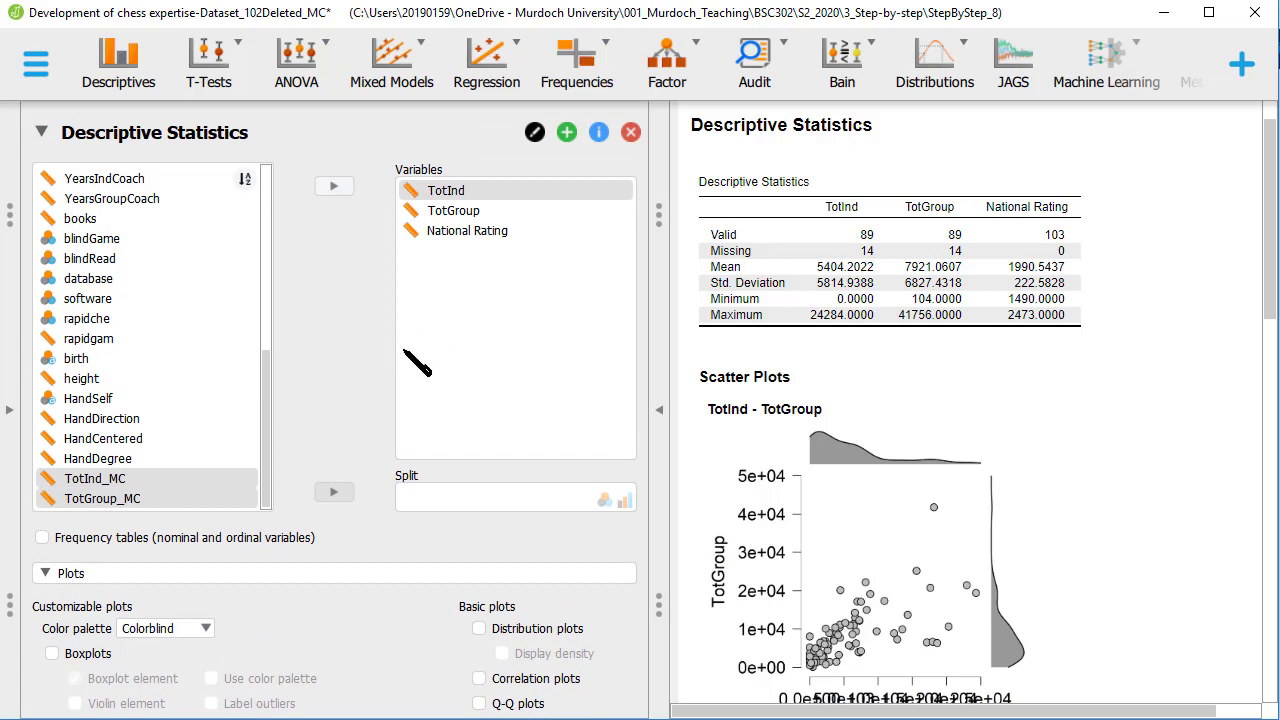
left_click(334, 186)
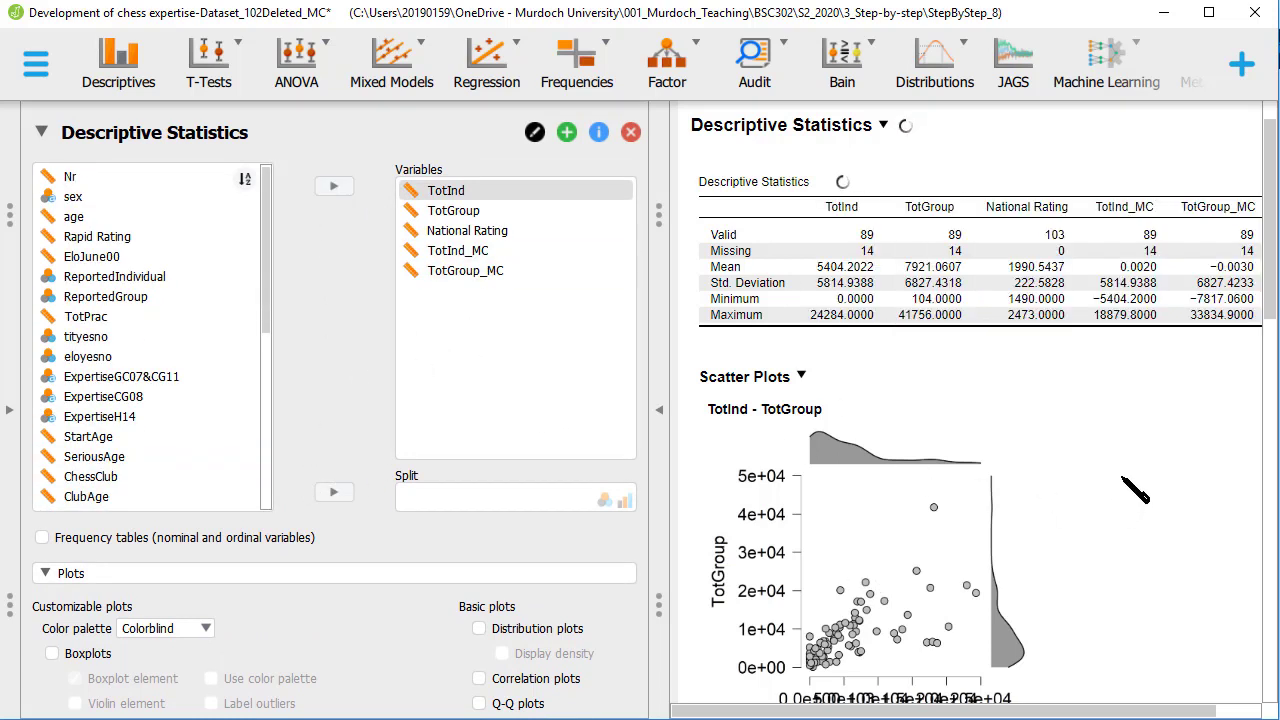
- Create a Bayesian Linear Regression with National Rating as the dependent variable
left_click(661, 416)
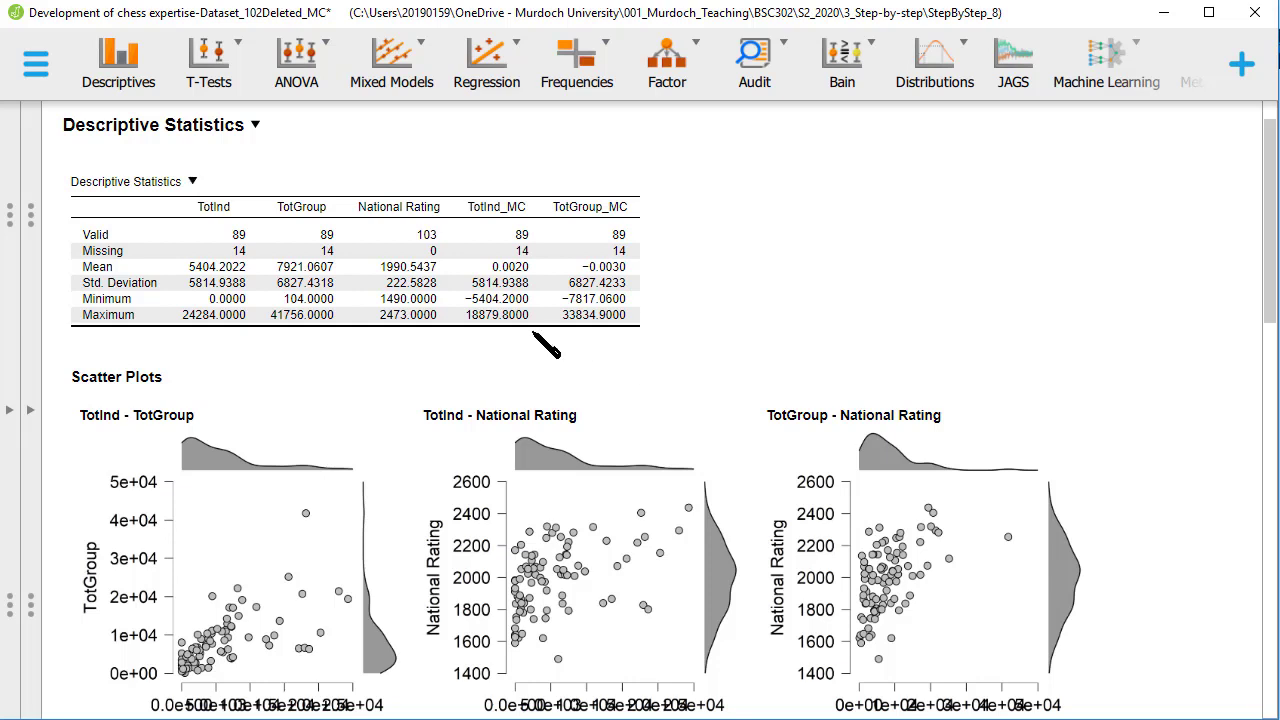
left_click(506, 74)
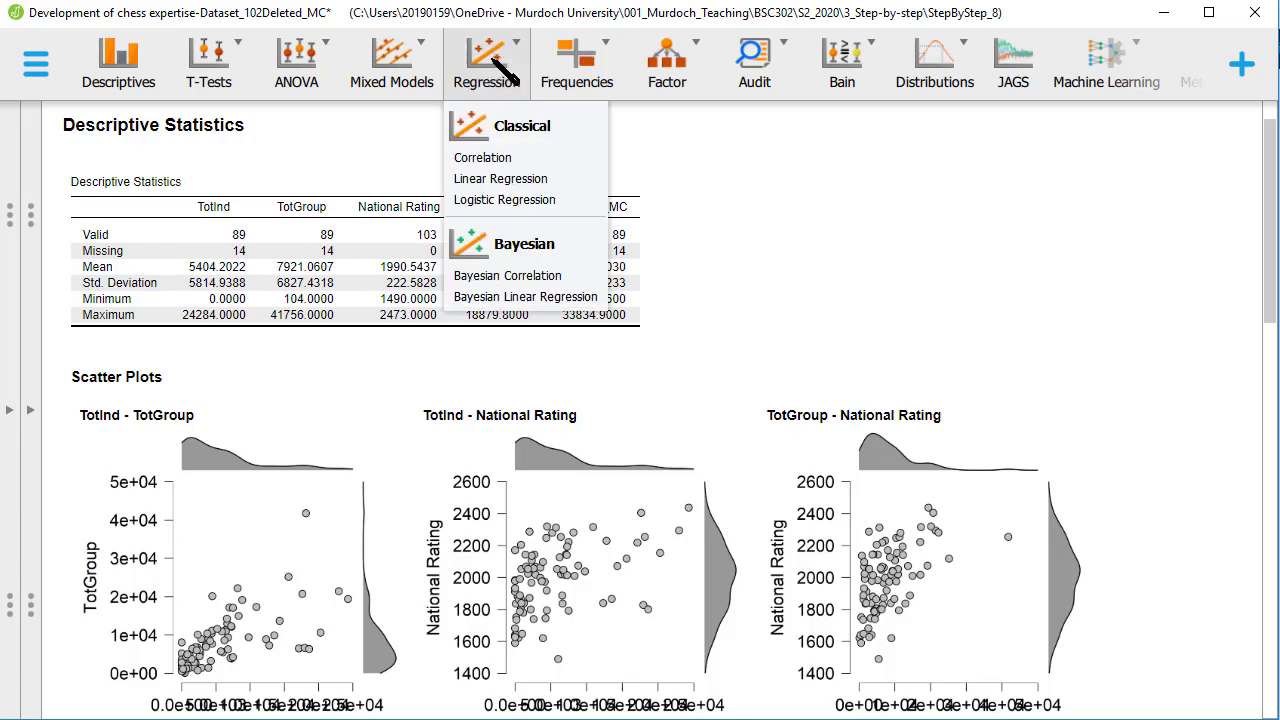
left_click(535, 298)
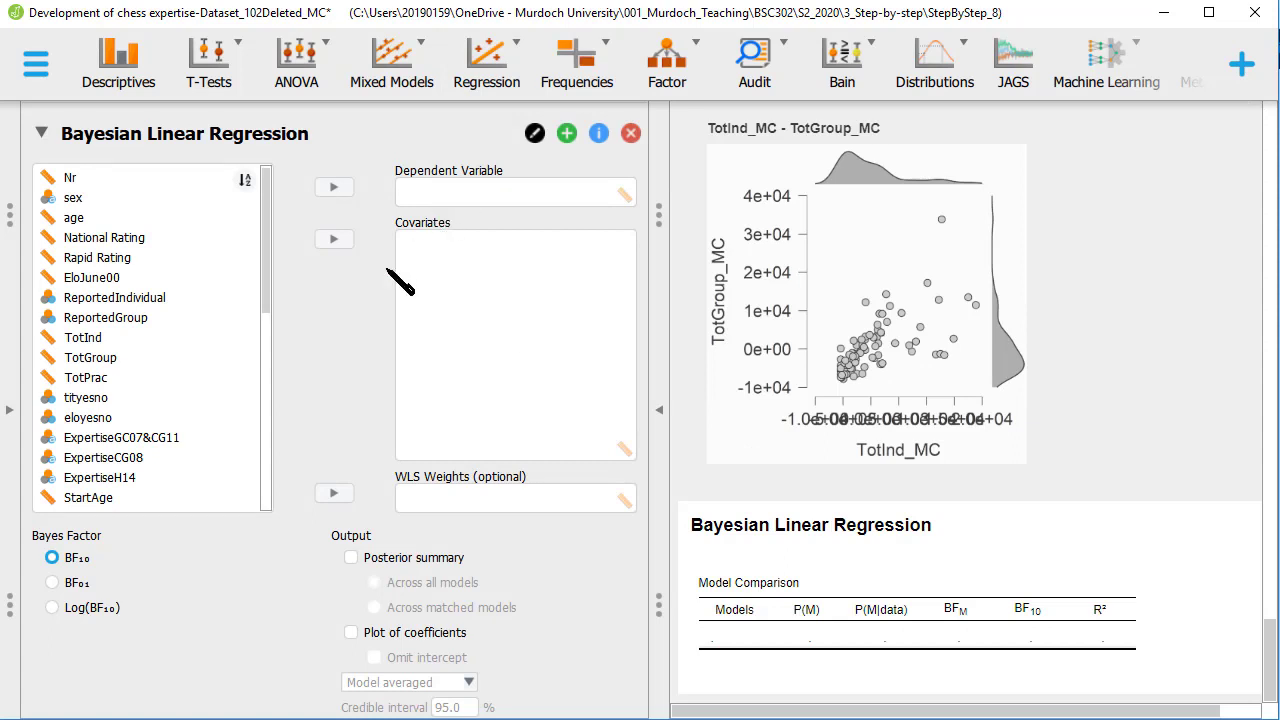
scroll(200, 338, "down", 10)
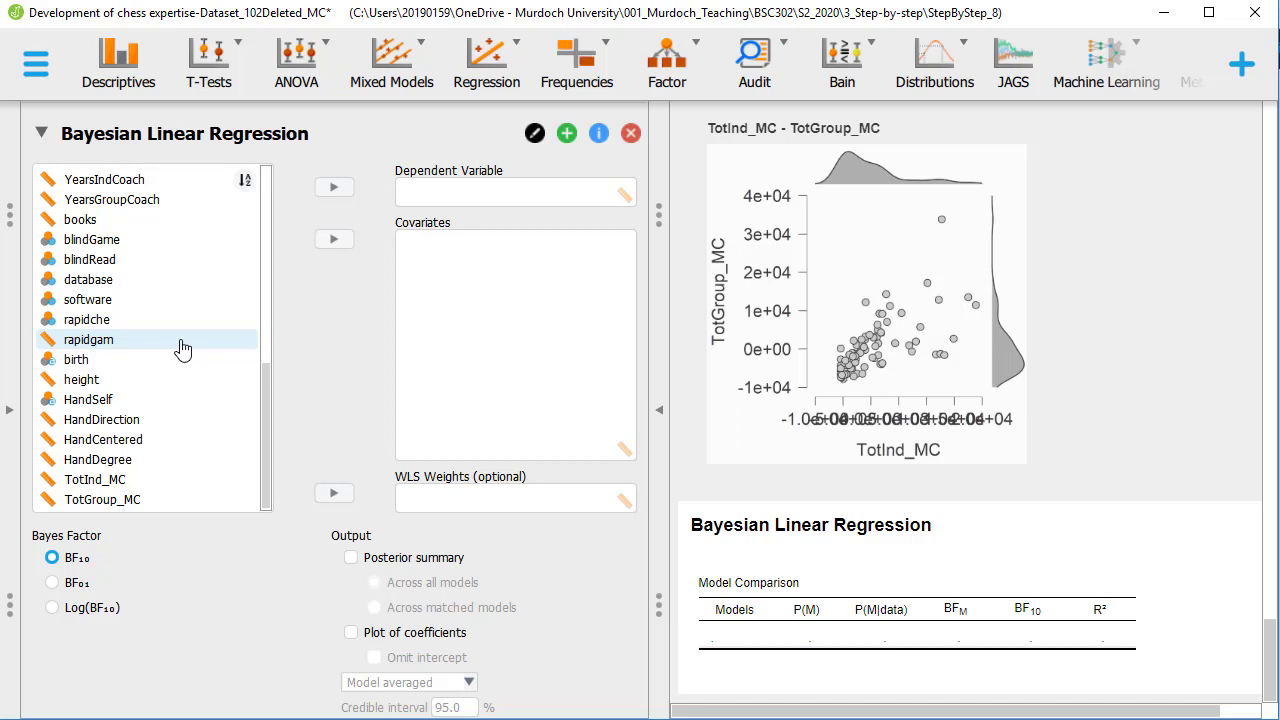
scroll(182, 347, "up", 3)
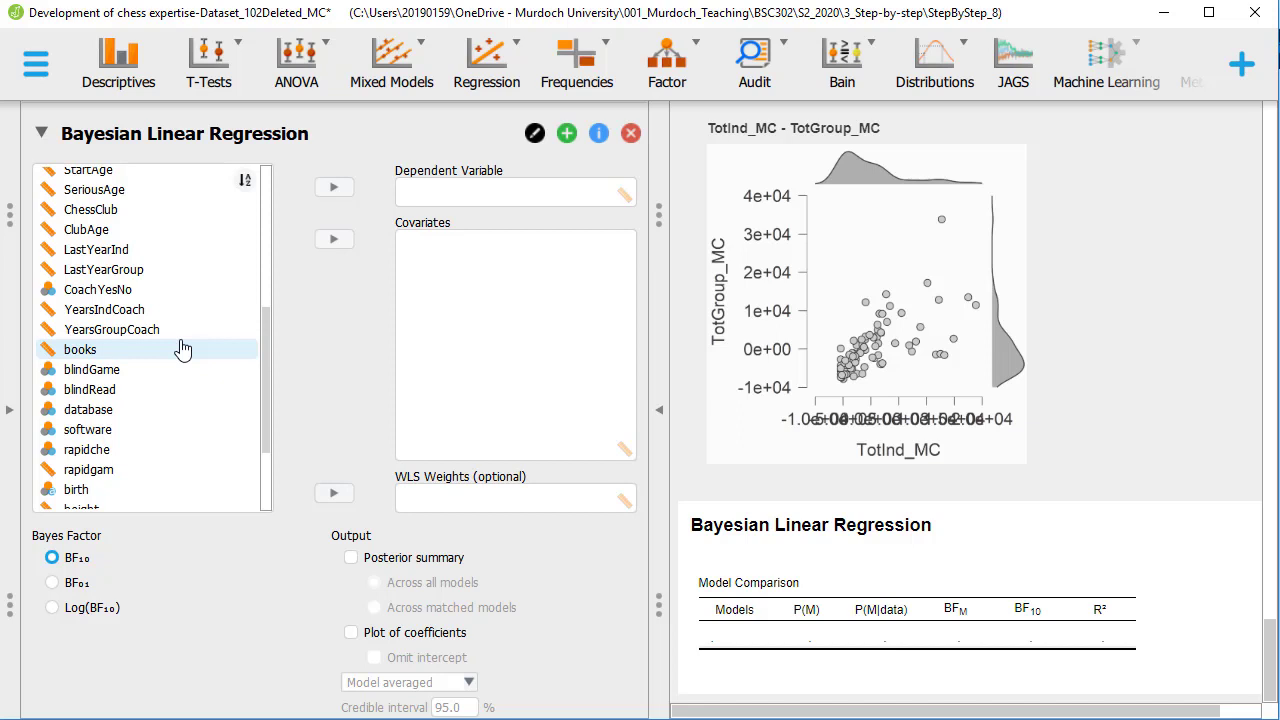
scroll(182, 348, "up", 5)
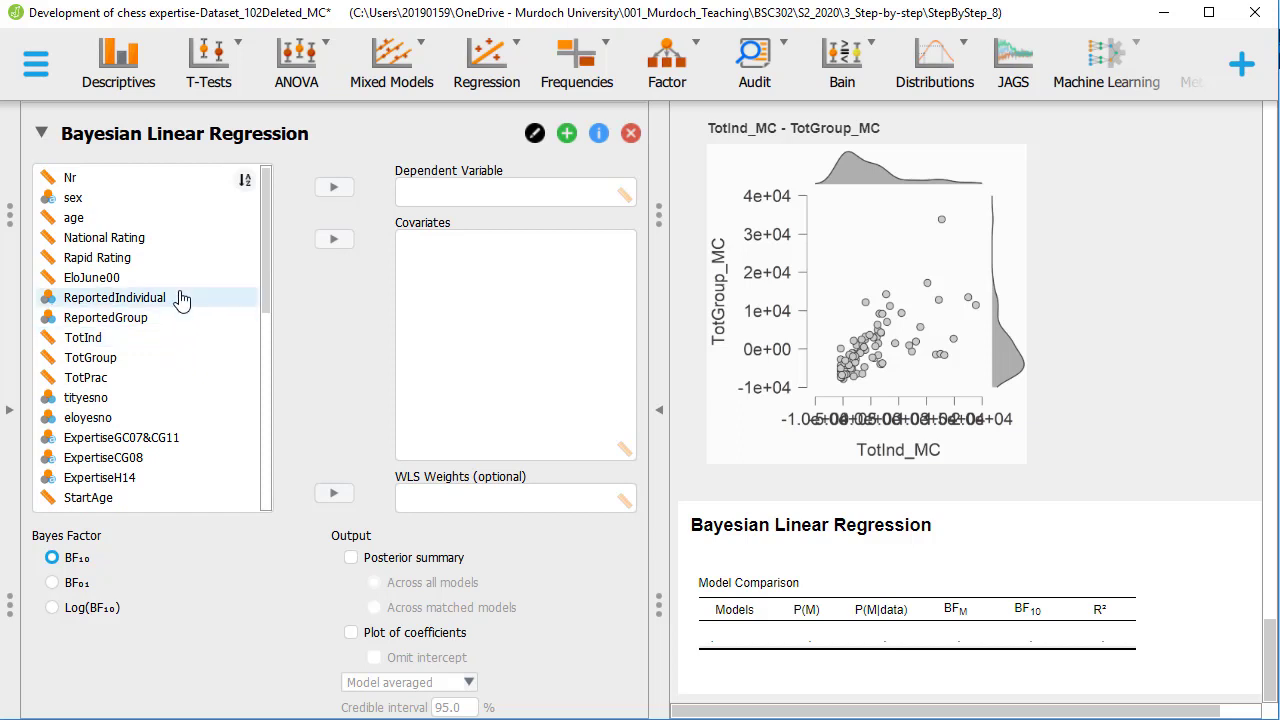
left_click(172, 237)
left_click(334, 187)
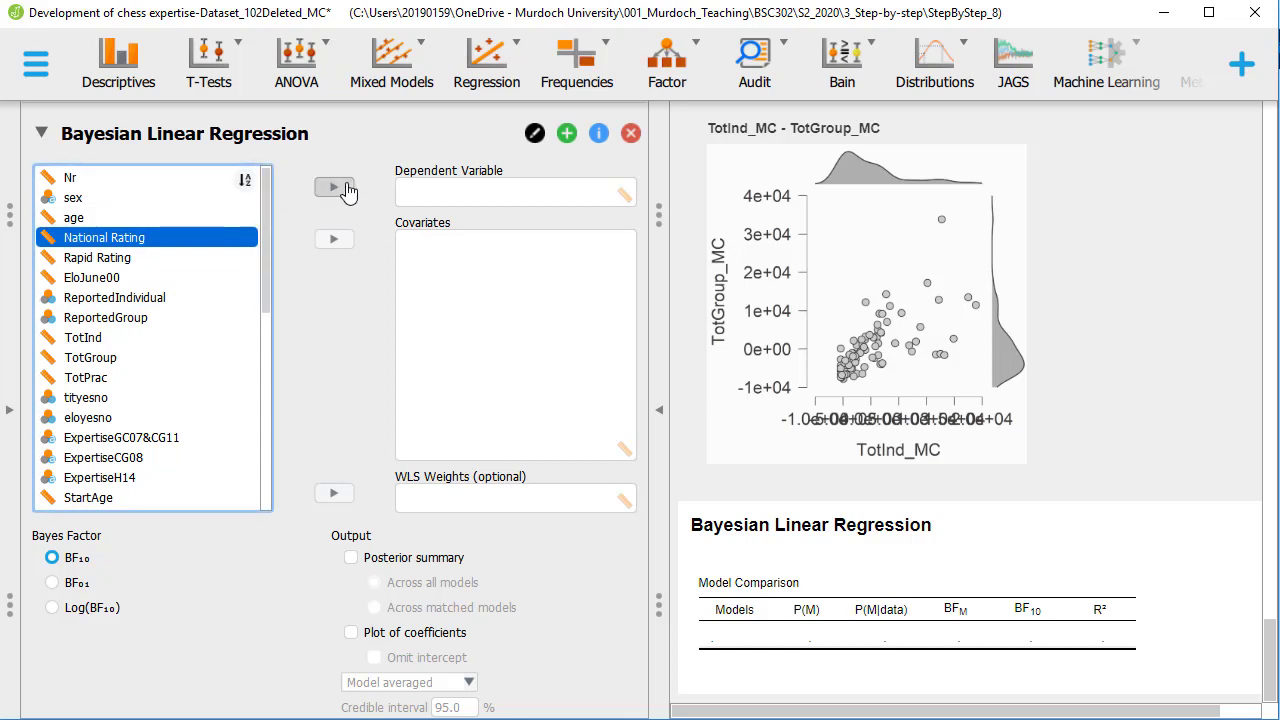
- Add TotInd as a covariate of the Bayesian Linear Regression
scroll(177, 366, "down", 2)
scroll(176, 372, "up", 3)
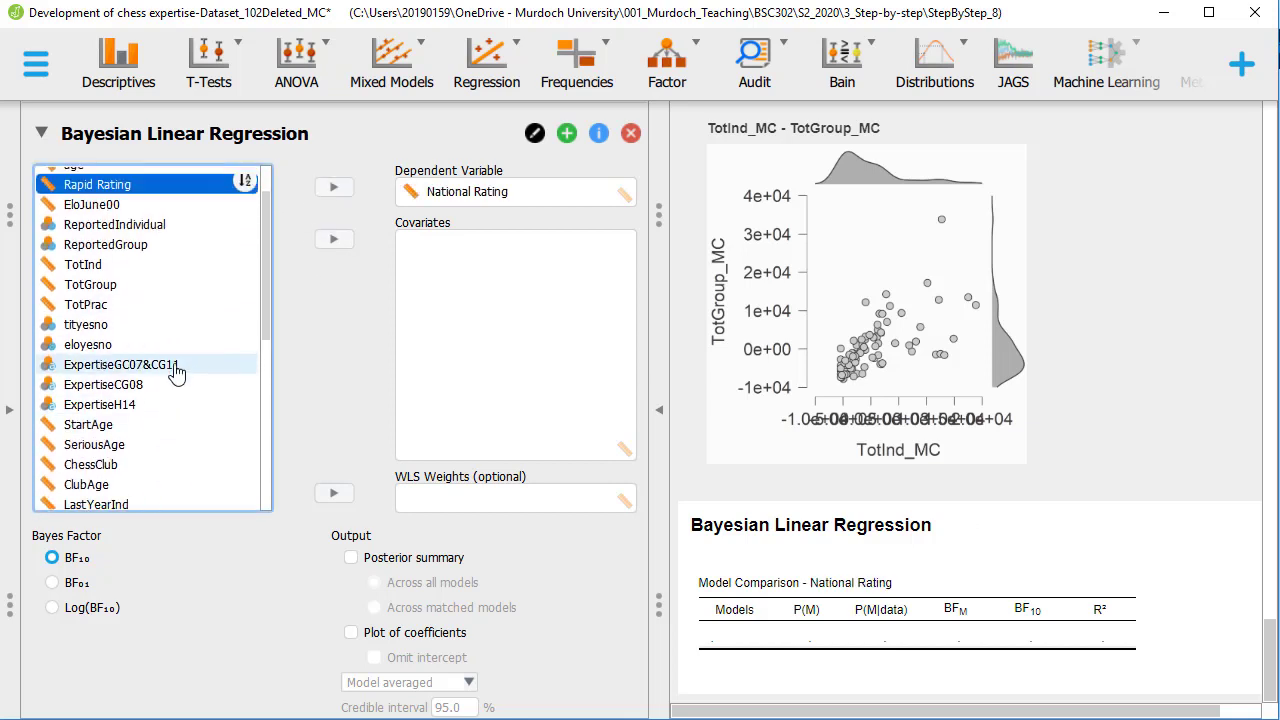
left_click(130, 318)
left_click(334, 241)
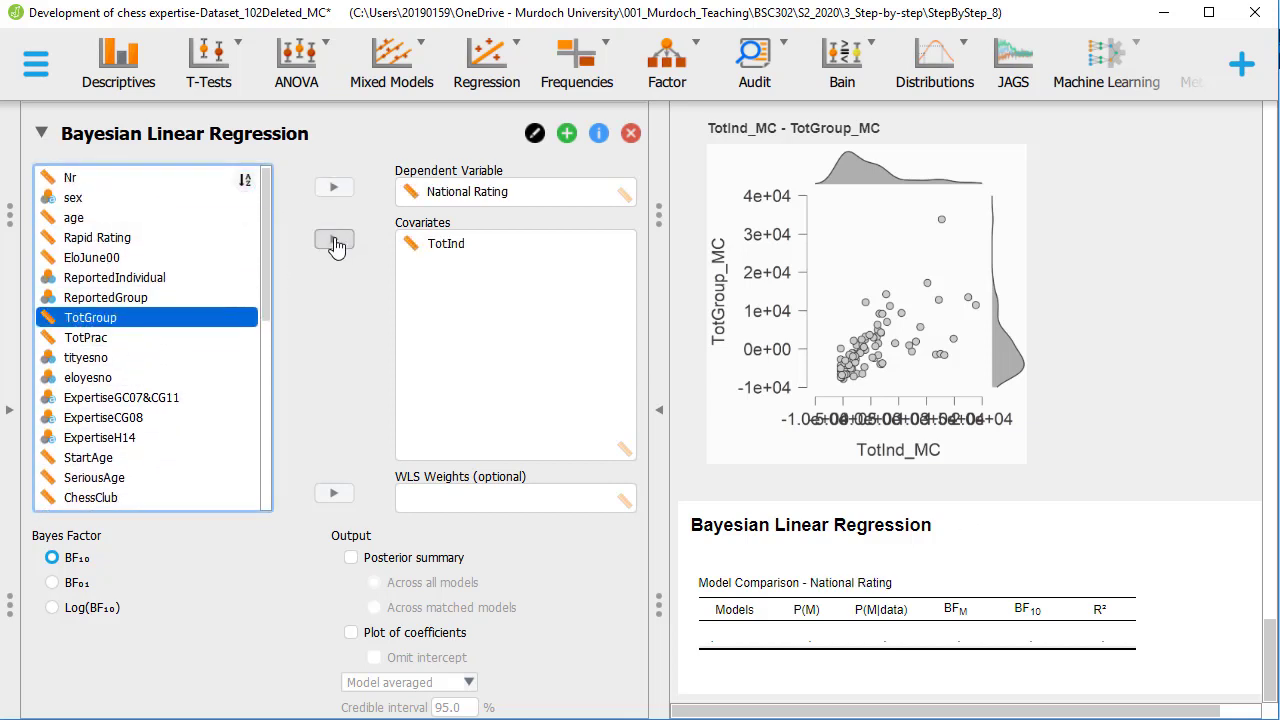
- Add TotGroup as a second covariate of the Bayesian Linear Regression and review the model comparison table
left_click(334, 240)
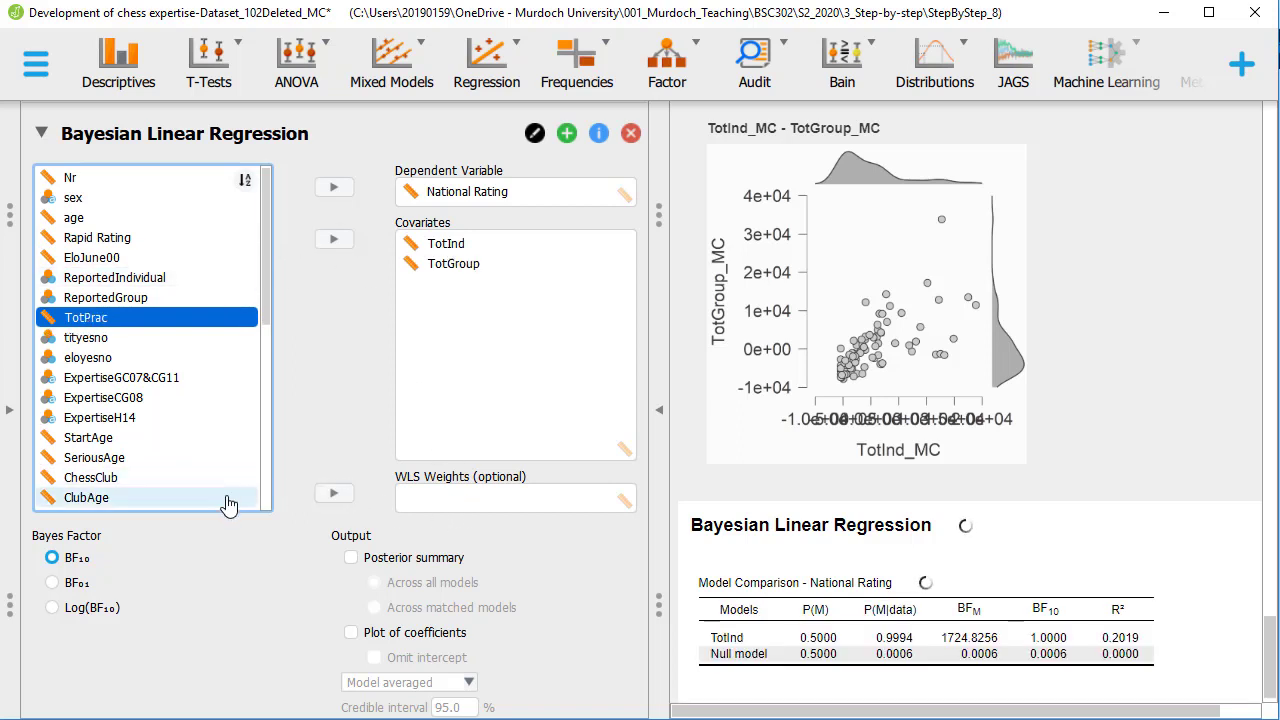
scroll(256, 533, "down", 3)
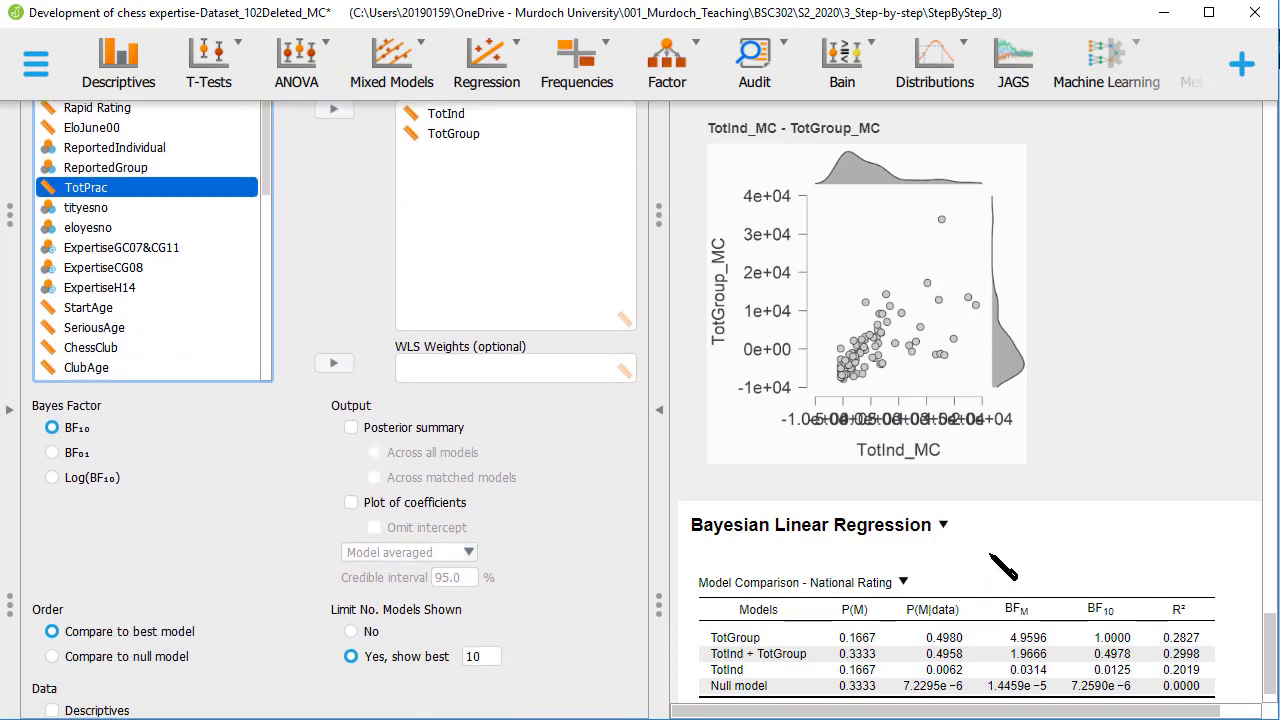
scroll(1003, 562, "down", 1)
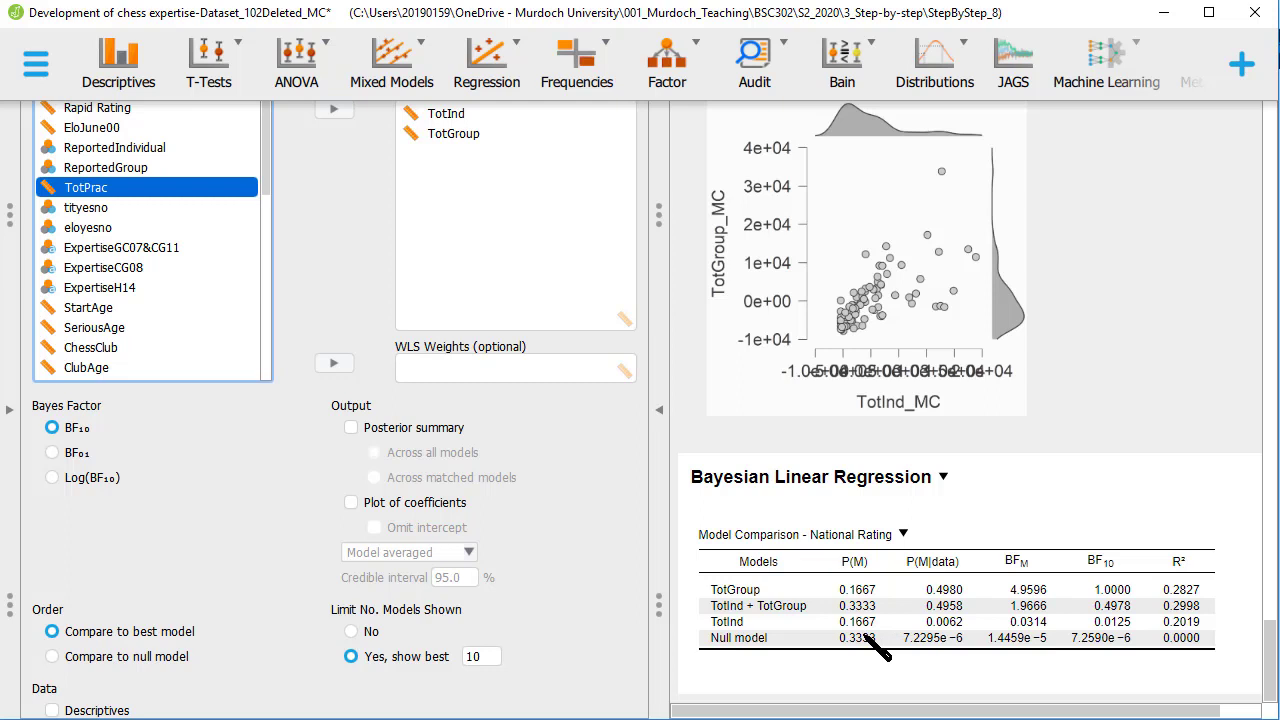
- Set the model prior of the Bayesian Linear Regression to Uniform in its advanced options
scroll(550, 530, "down", 3)
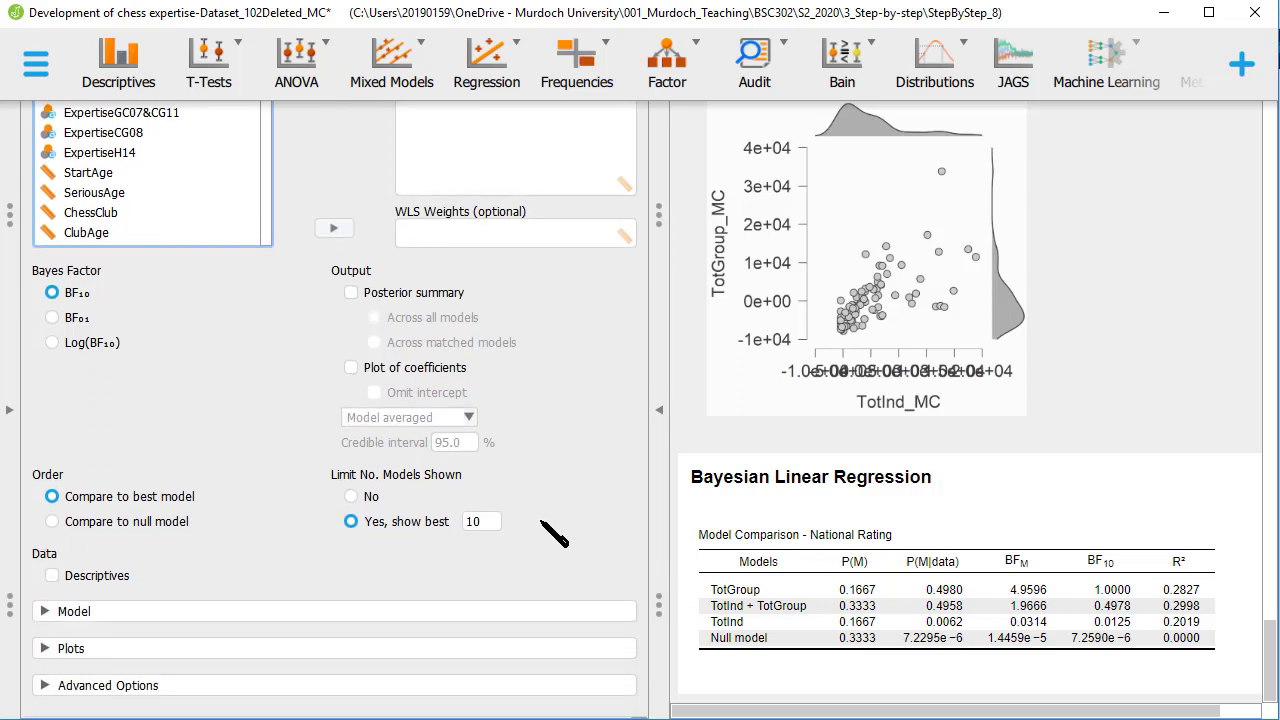
left_click(224, 686)
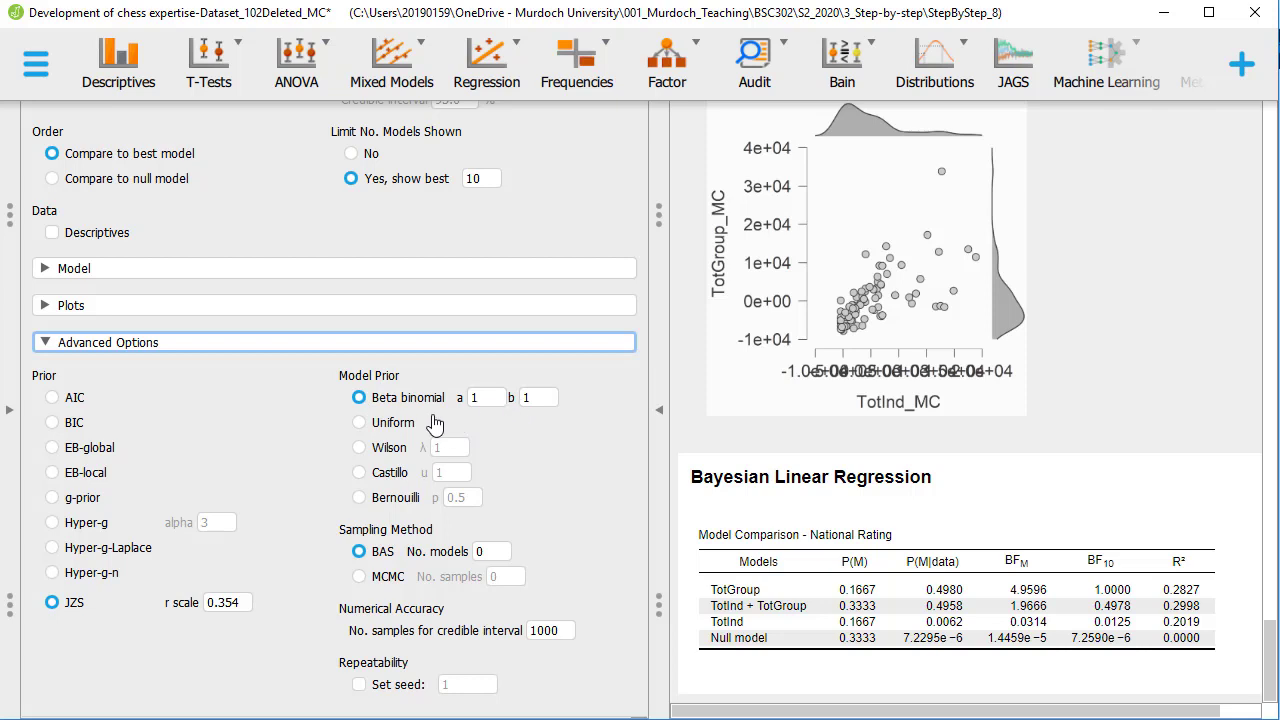
left_click(360, 426)
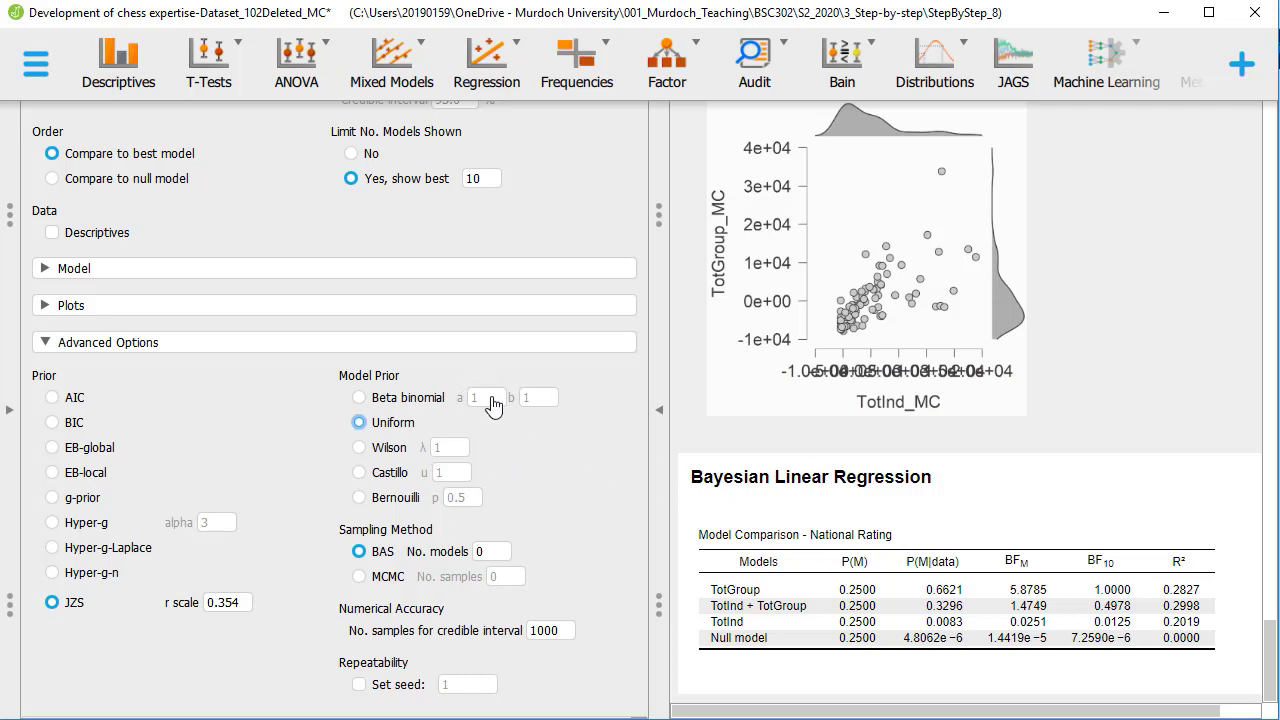
- Add the posterior summary across all models and the descriptives table to the Bayesian Linear Regression output
scroll(494, 408, "up", 4)
scroll(494, 408, "up", 2)
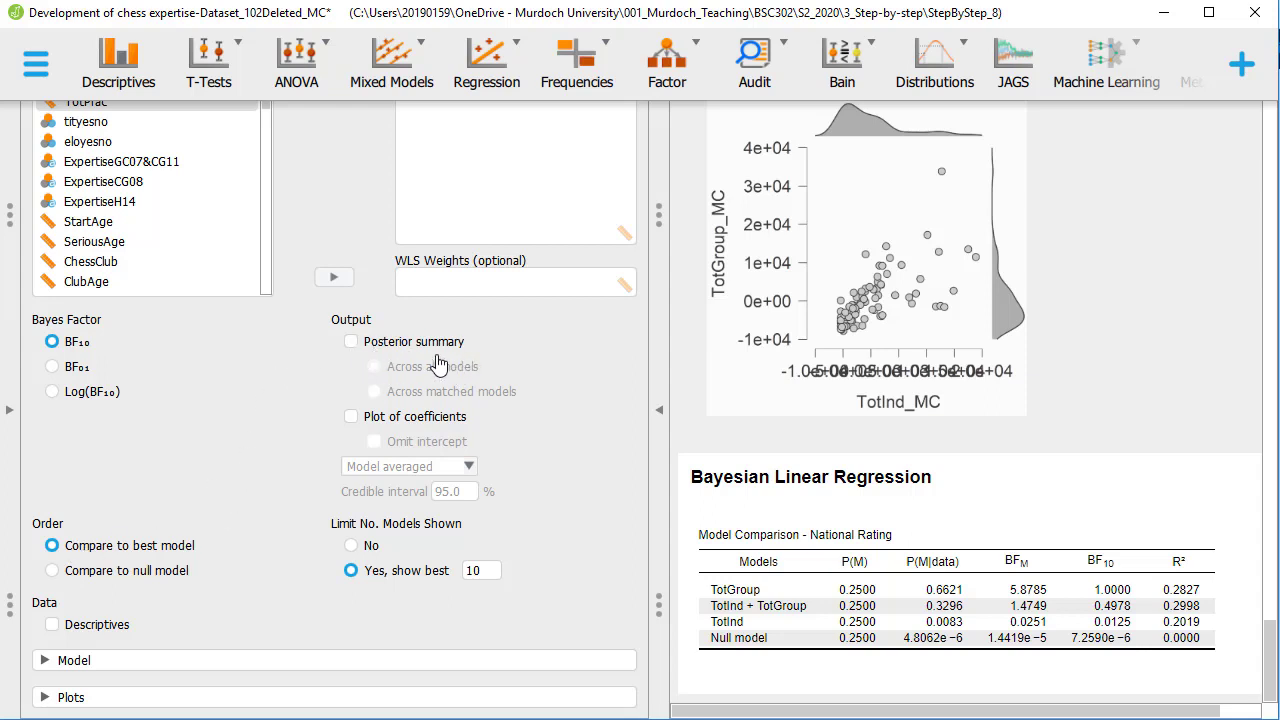
left_click(350, 343)
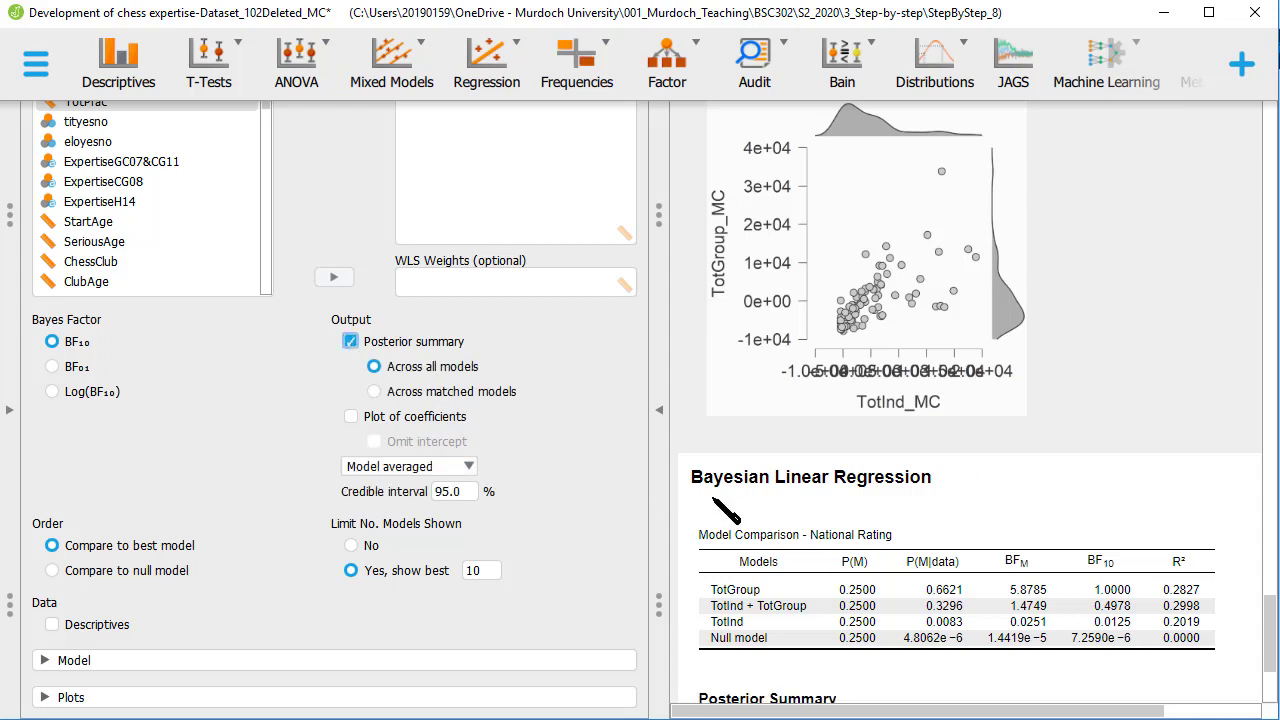
mouse_move(806, 537)
scroll(970, 656, "down", 2)
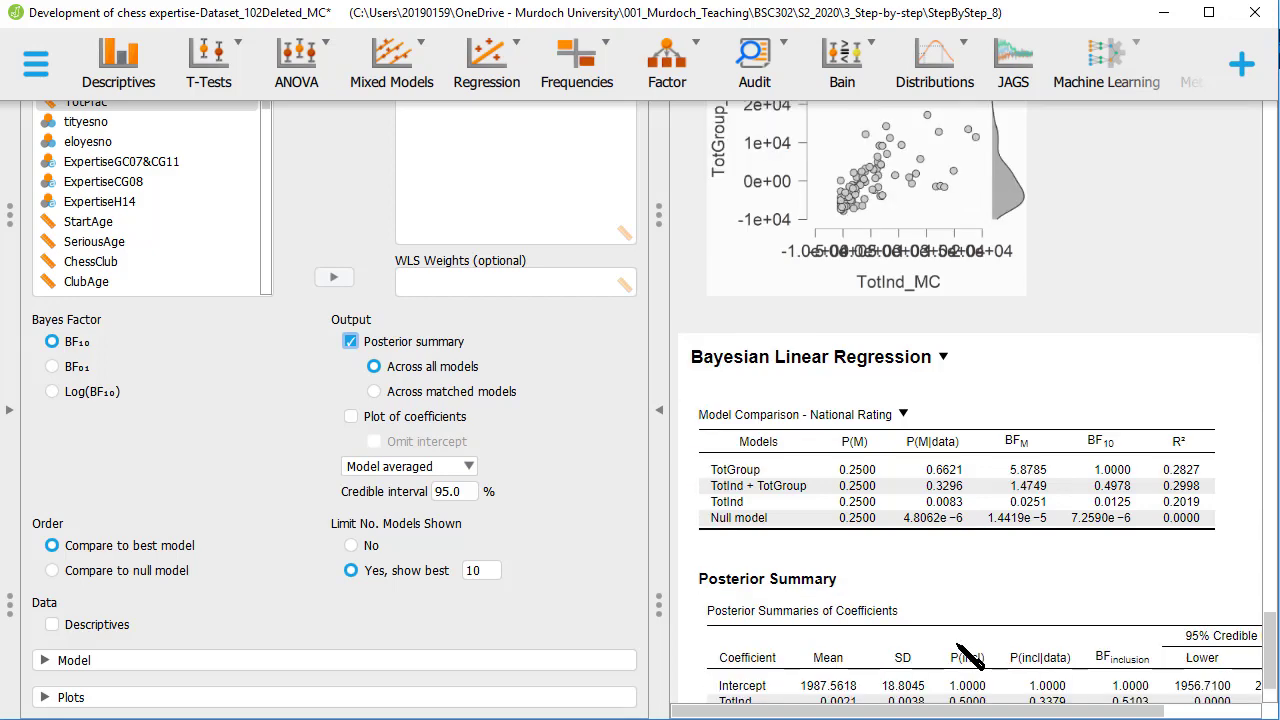
scroll(965, 655, "down", 1)
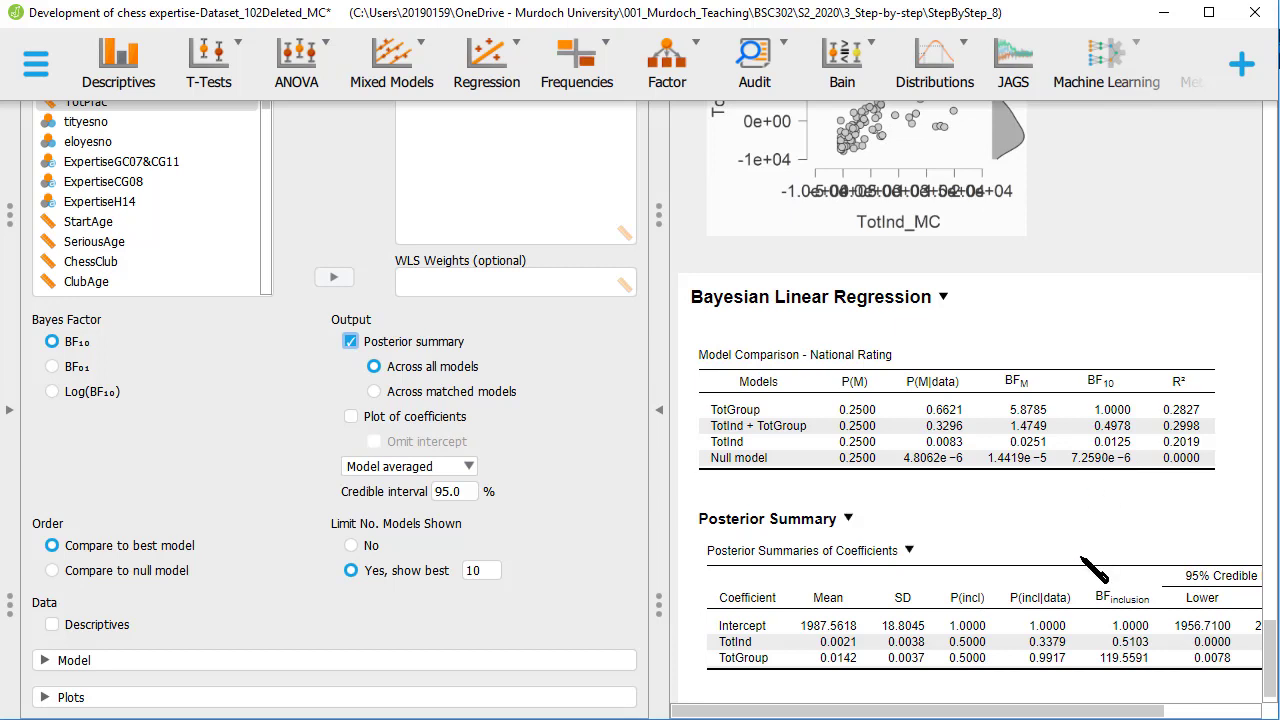
scroll(1082, 560, "down", 1)
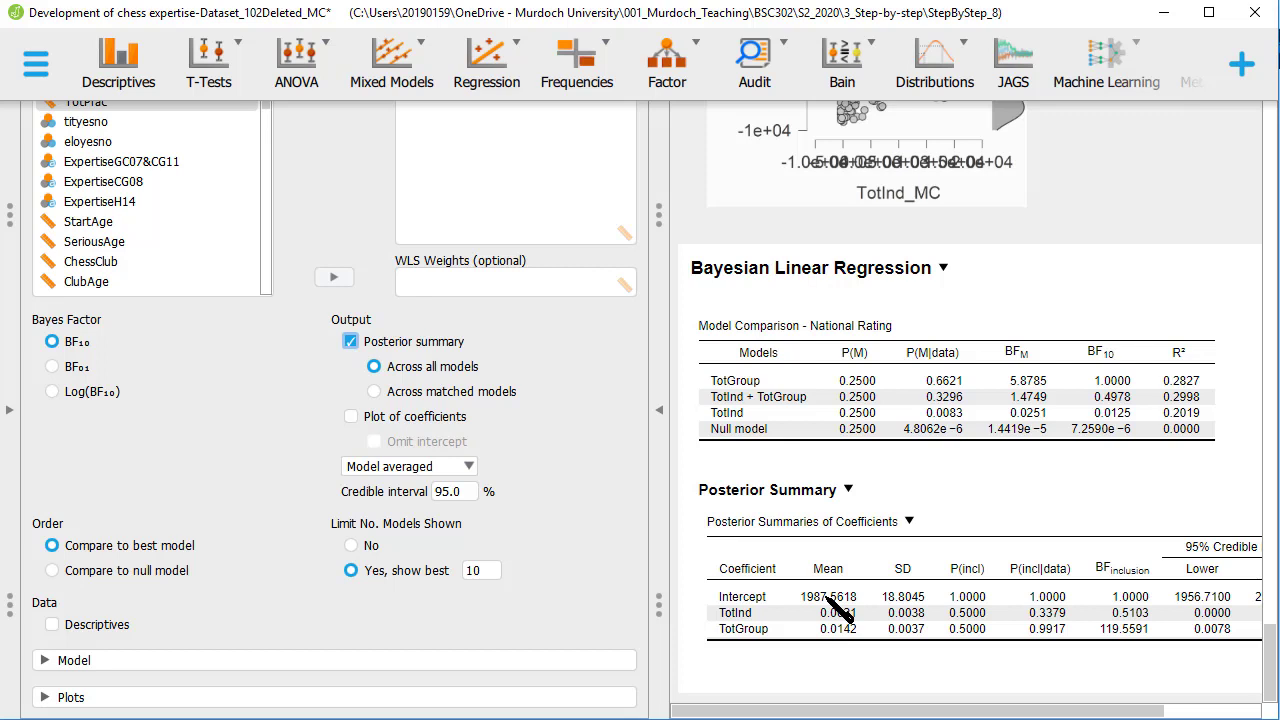
left_click(52, 625)
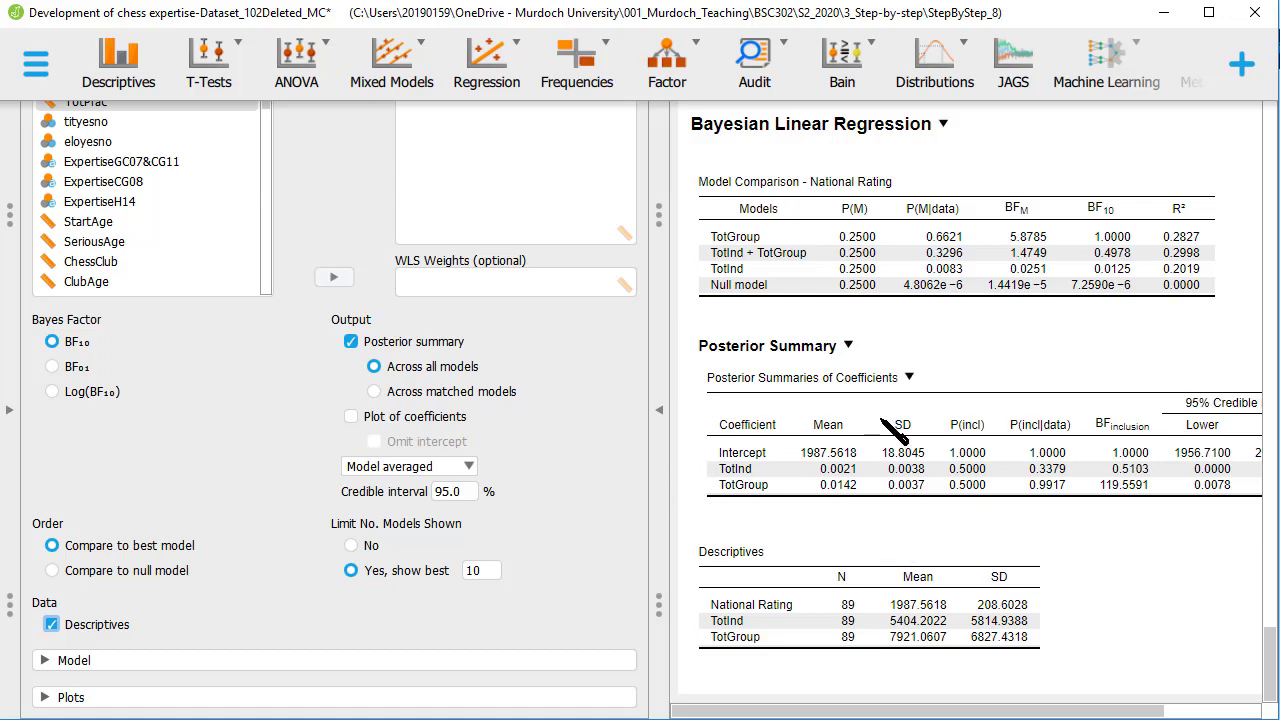
scroll(895, 430, "up", 3)
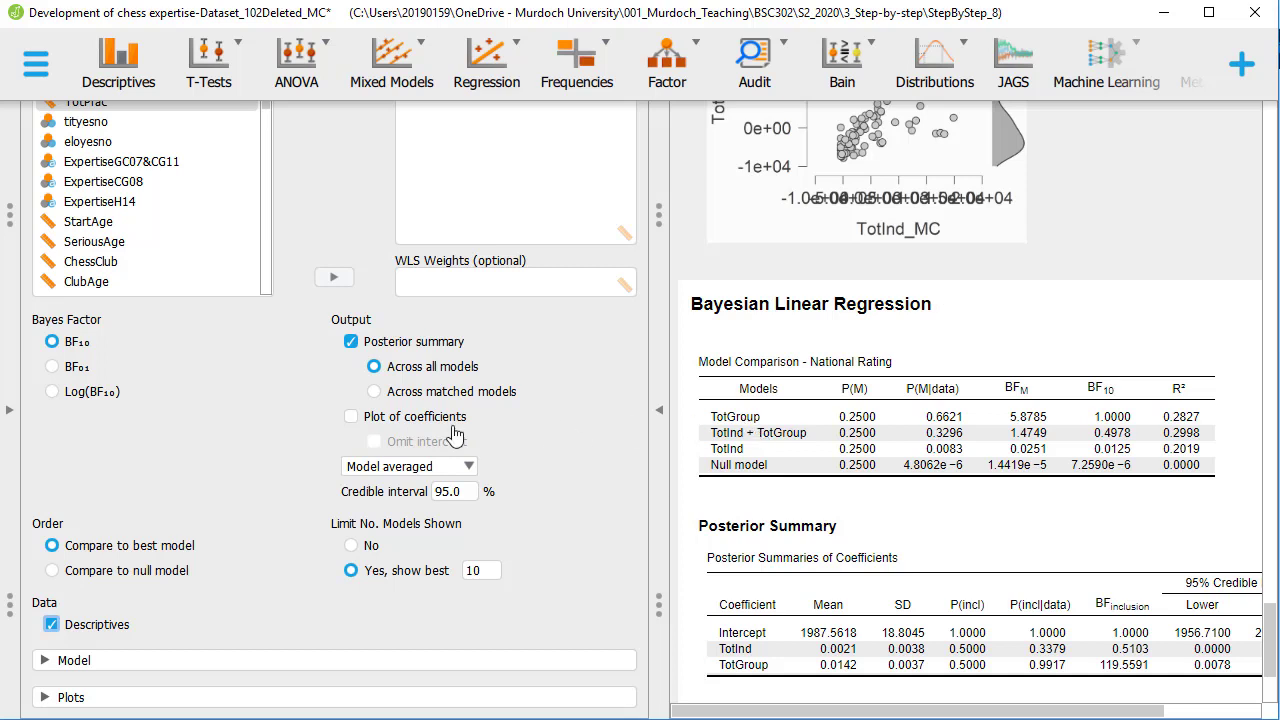
- Try the BF₀₁ and BF₁₀ Bayes factors against both the null model and the best model, ending with BF₀₁ against the best model
left_click(54, 370)
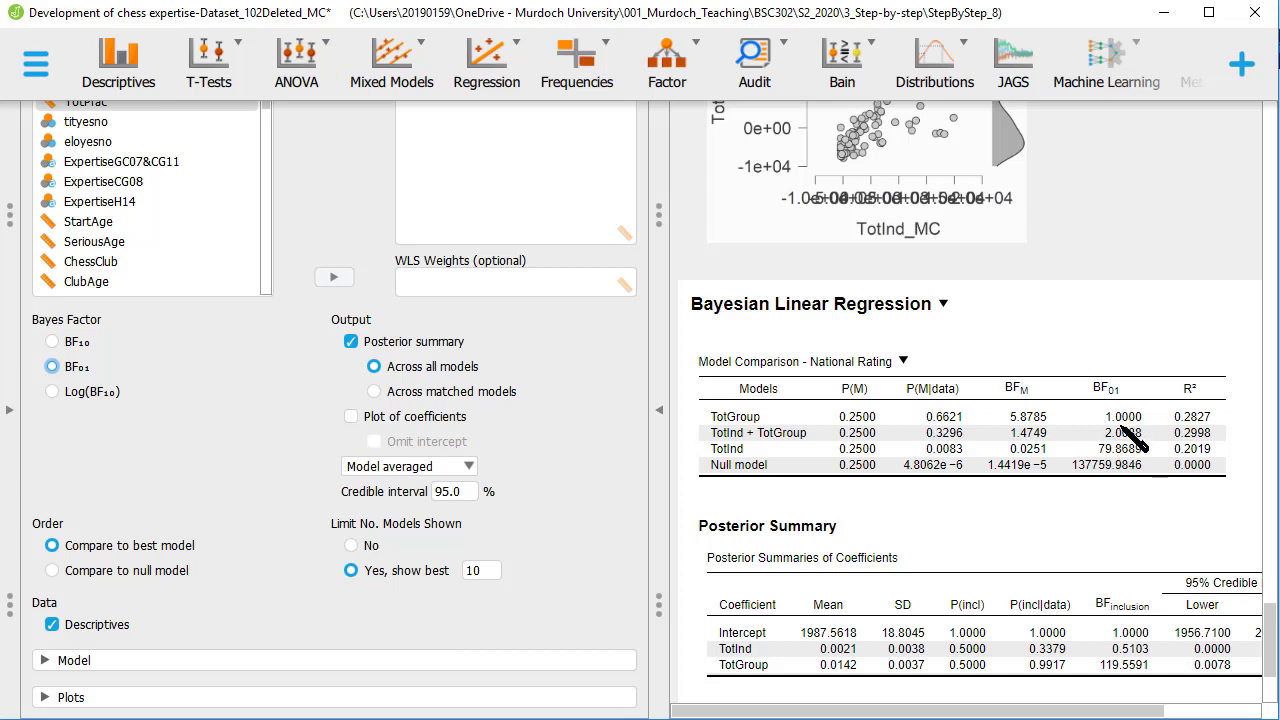
left_click(77, 576)
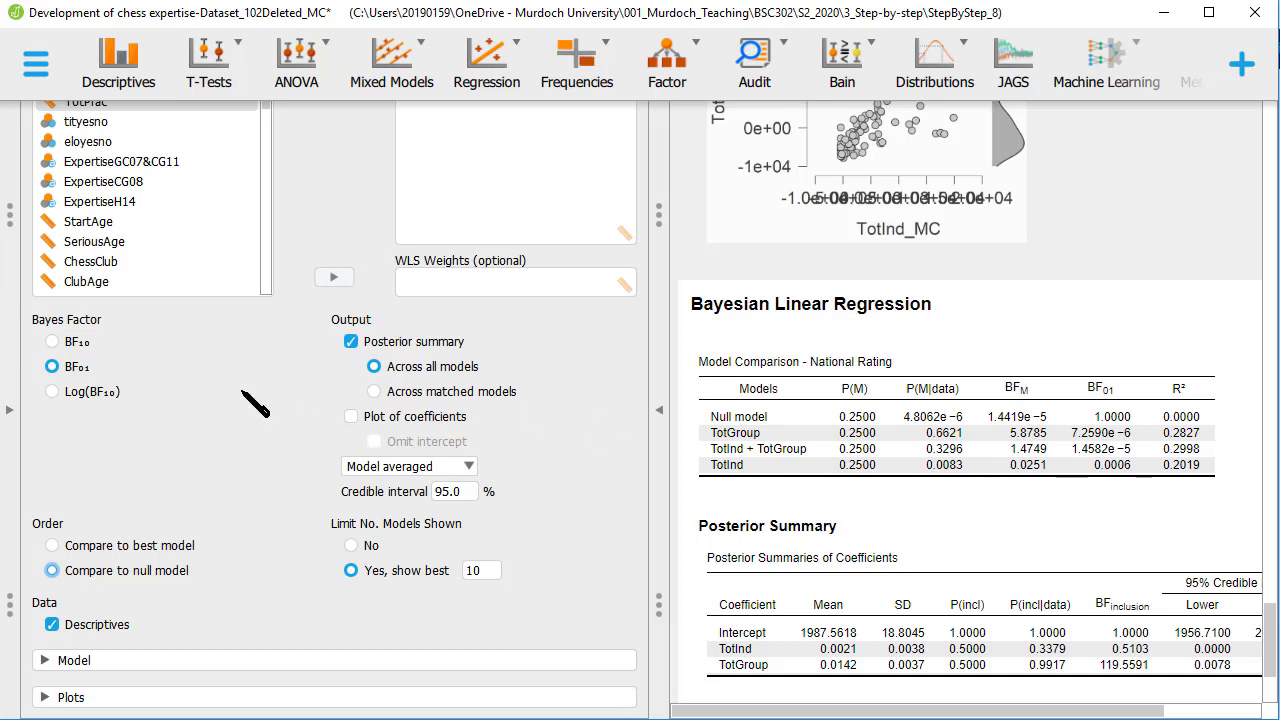
left_click(52, 343)
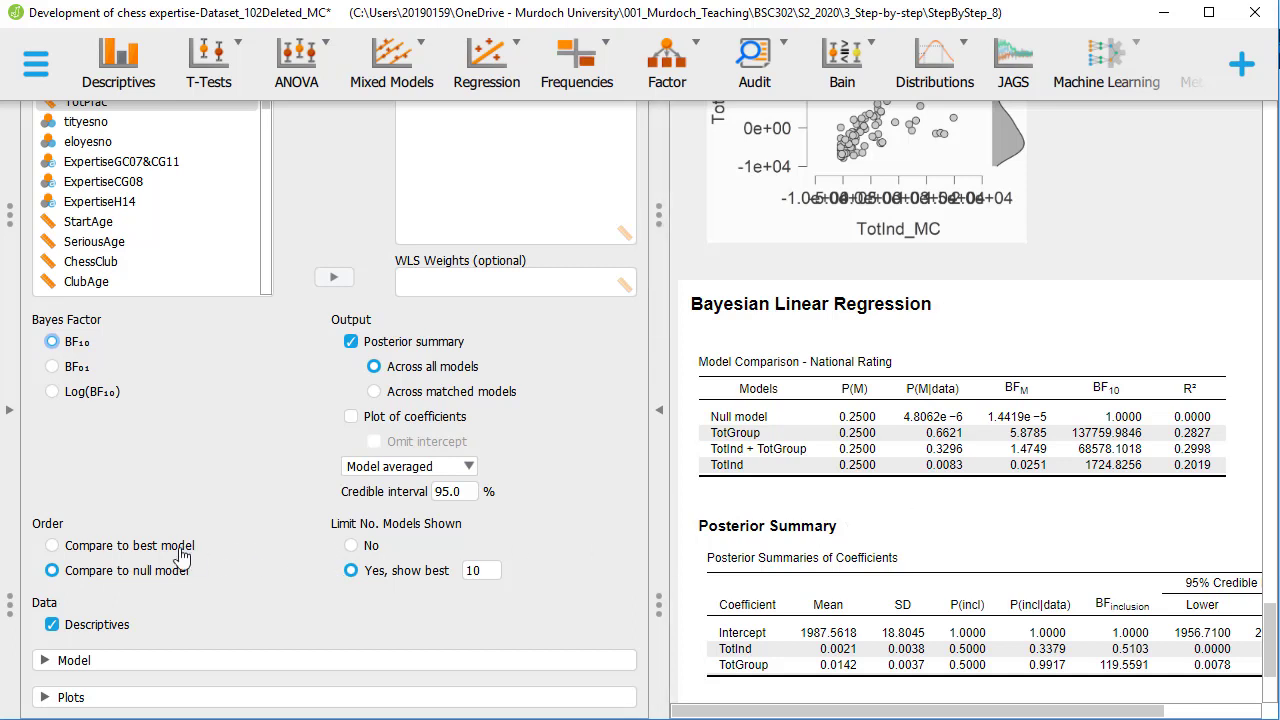
left_click(107, 549)
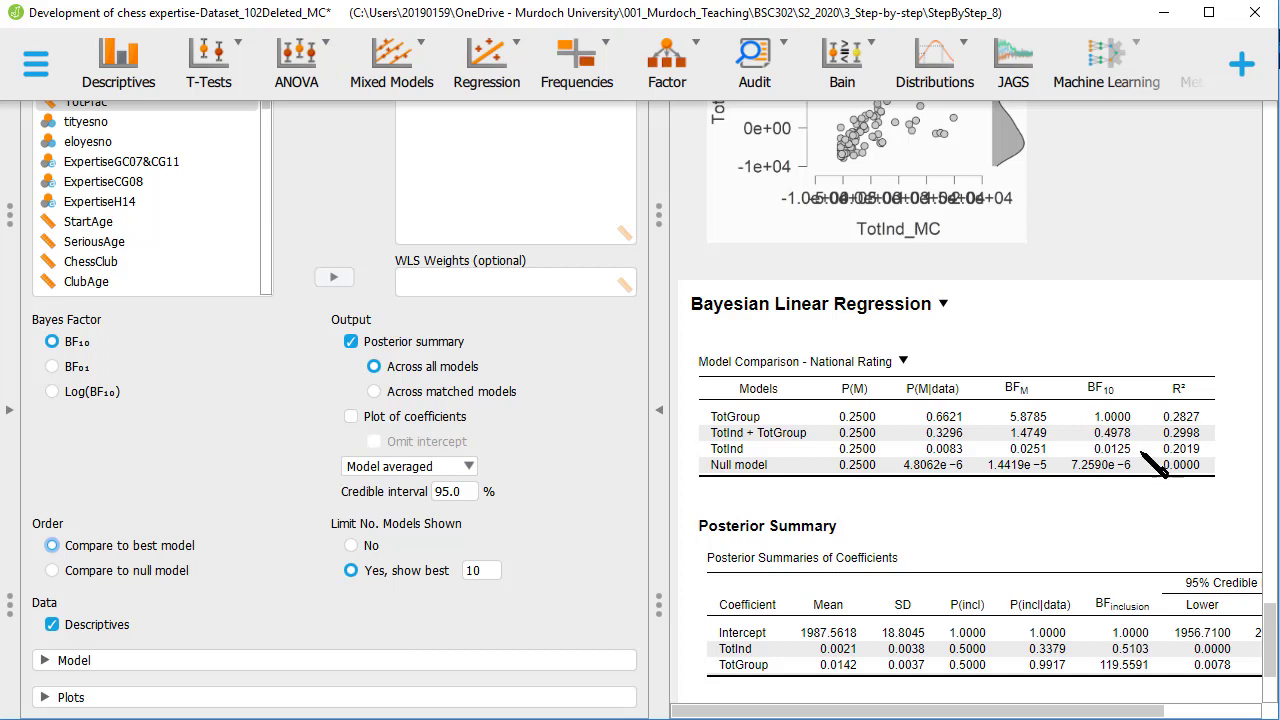
left_click(53, 368)
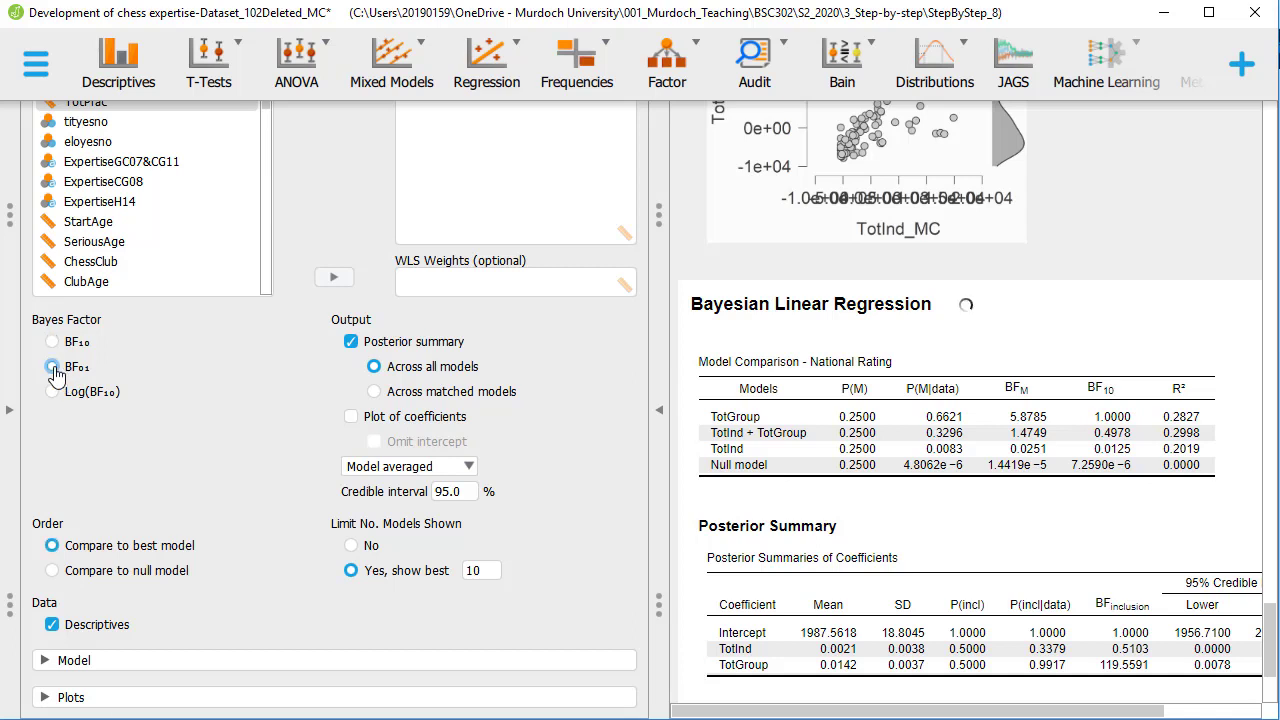
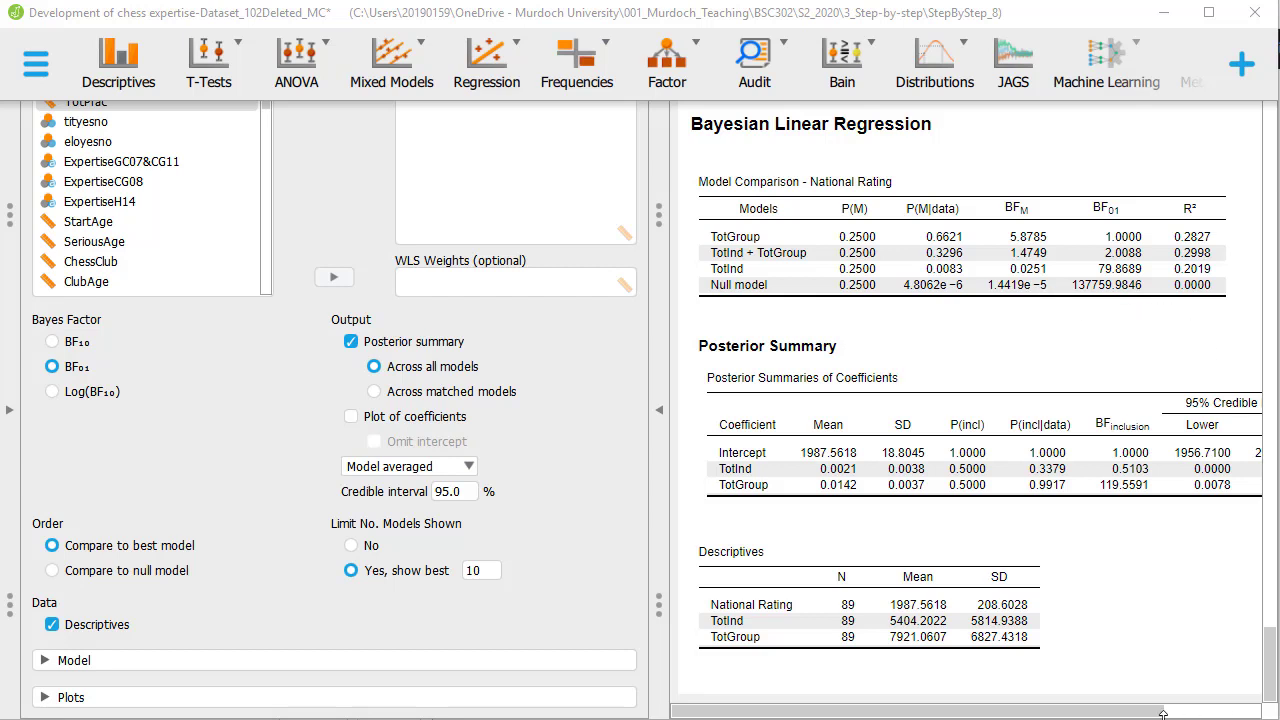
- Examine the lower and upper 95% credible interval limits in the posterior summary of the coefficients
mouse_move(1158, 713)
left_mouse_down()
mouse_move(1143, 713)
mouse_move(1162, 713)
left_mouse_up()
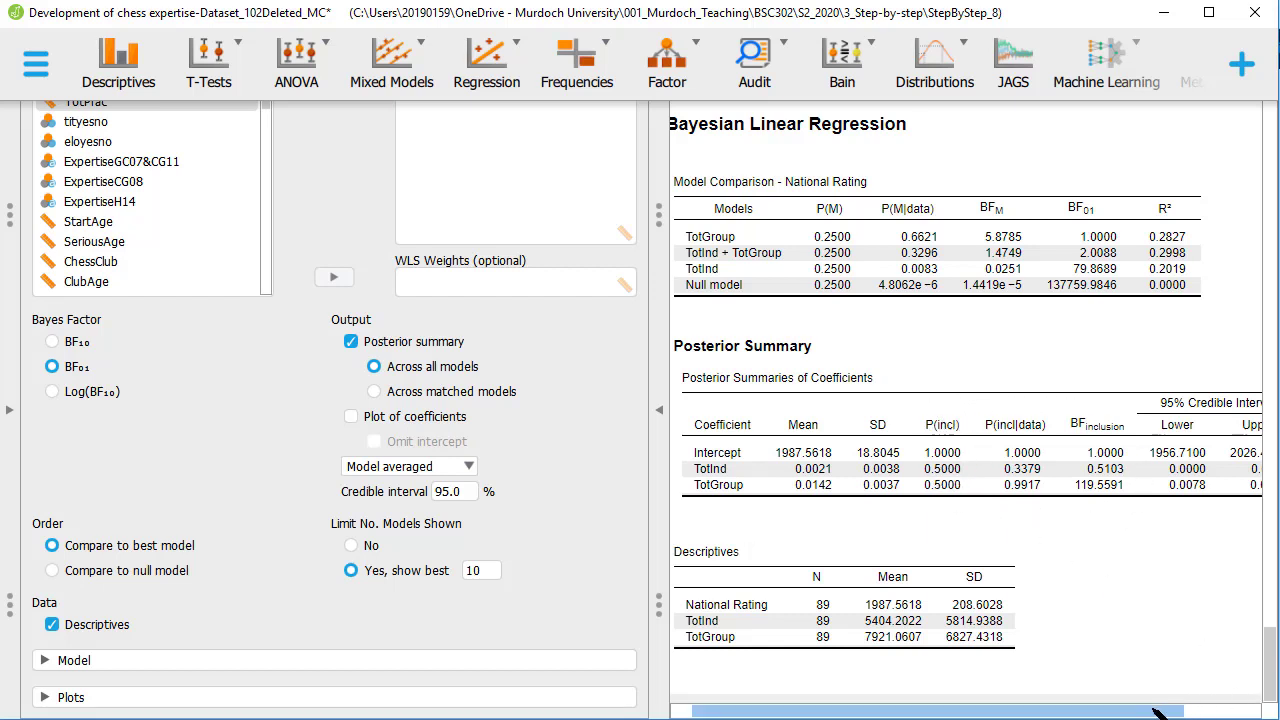
left_click_drag(1158, 711, 1227, 712)
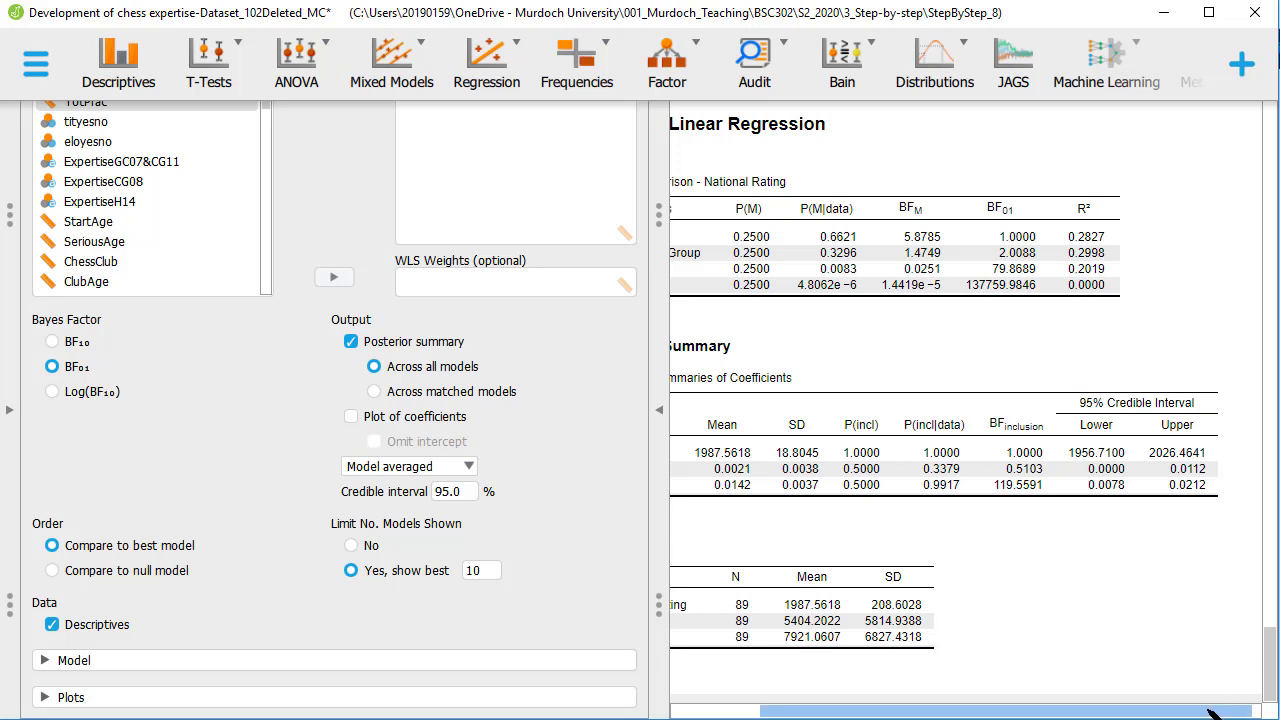
left_click_drag(1212, 712, 1077, 712)
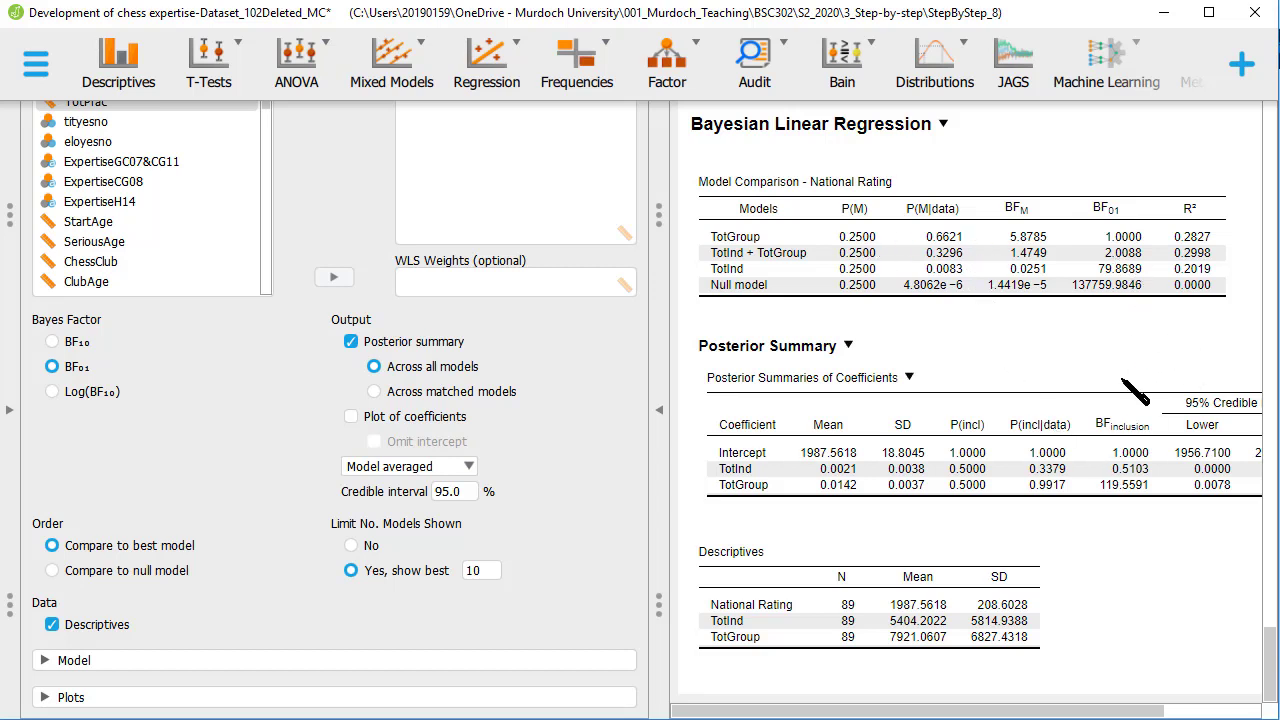
- Report the Bayes factors as BF₁₀ and set the model order to compare to the null model
scroll(593, 228, "up", 1)
scroll(593, 228, "up", 2)
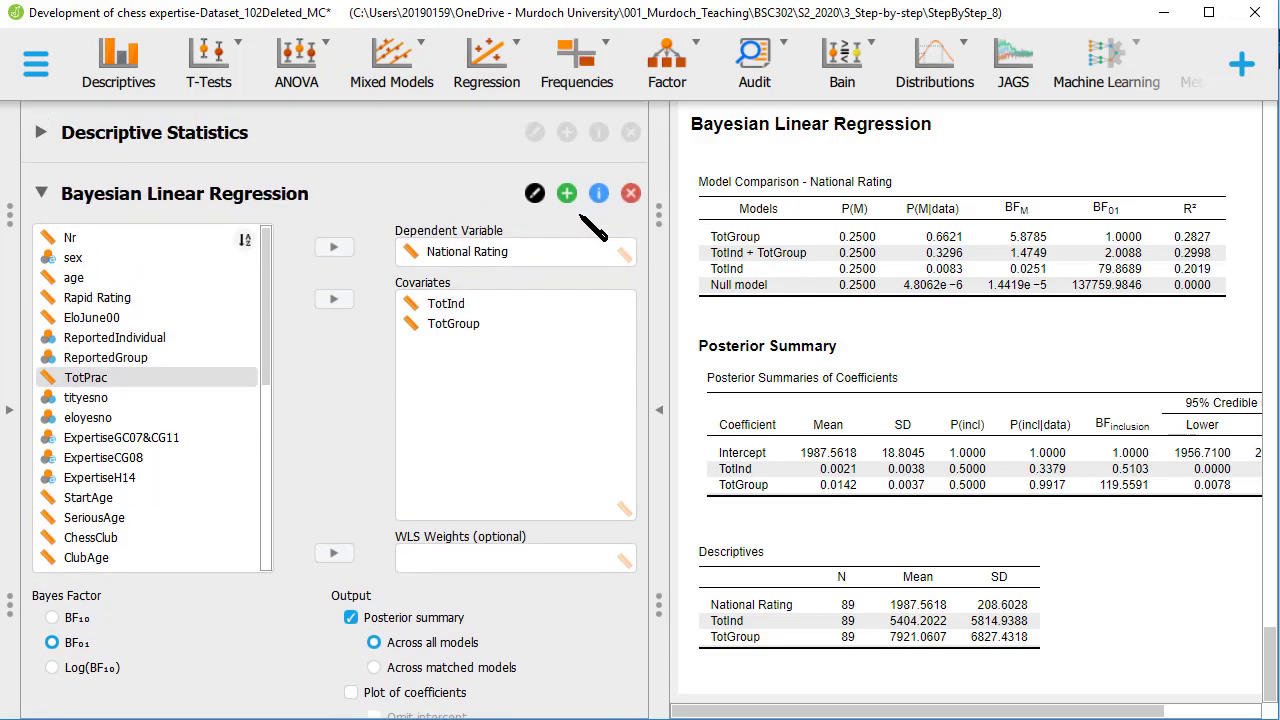
scroll(195, 385, "down", 8)
scroll(195, 385, "up", 8)
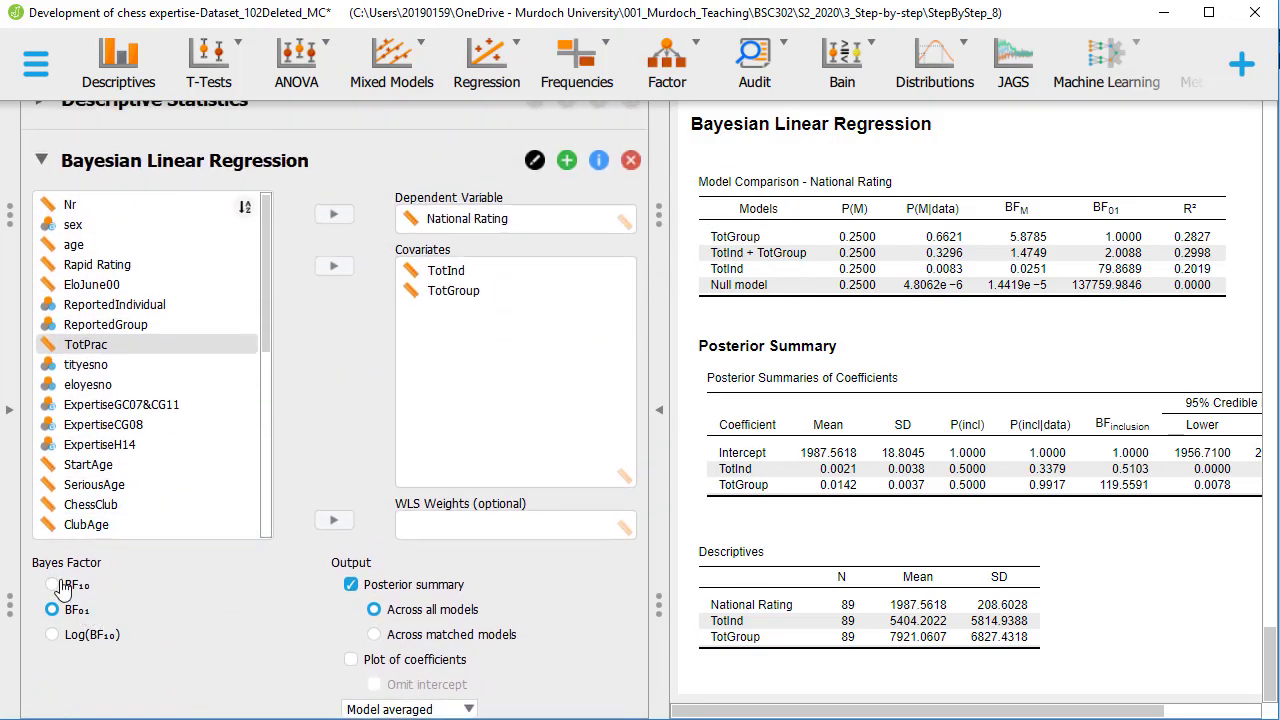
left_click(52, 585)
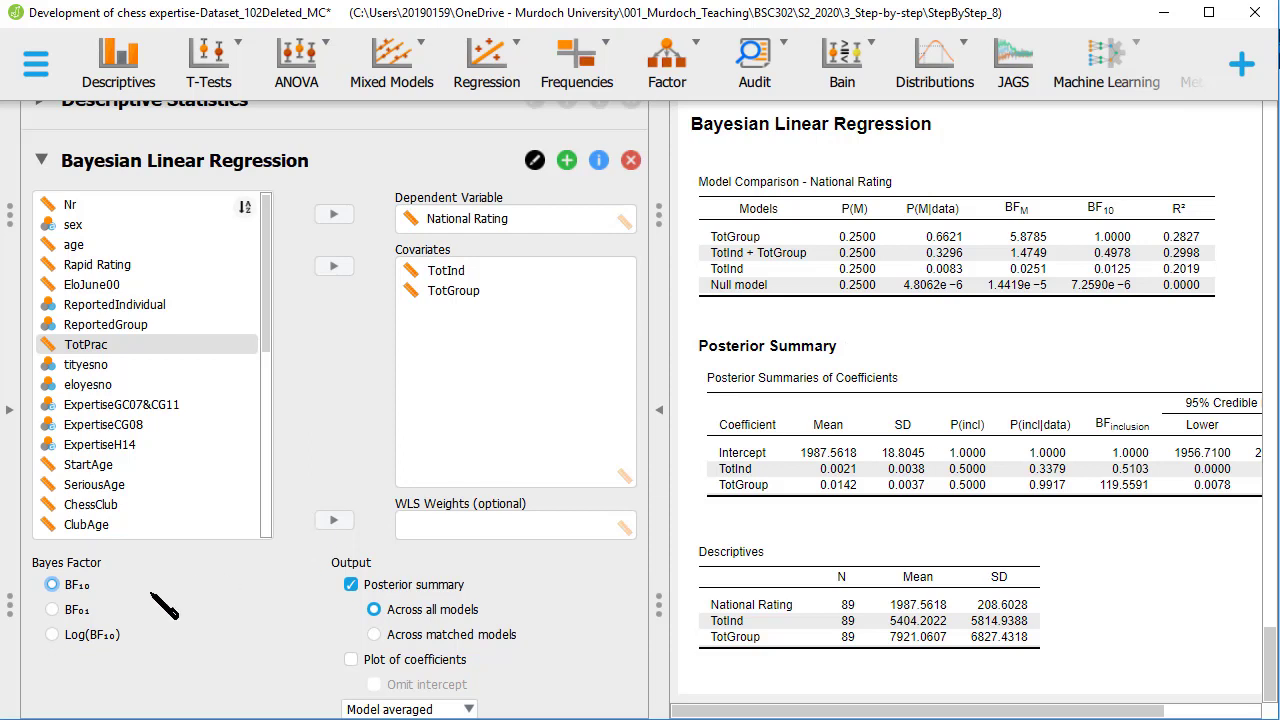
scroll(118, 615, "down", 5)
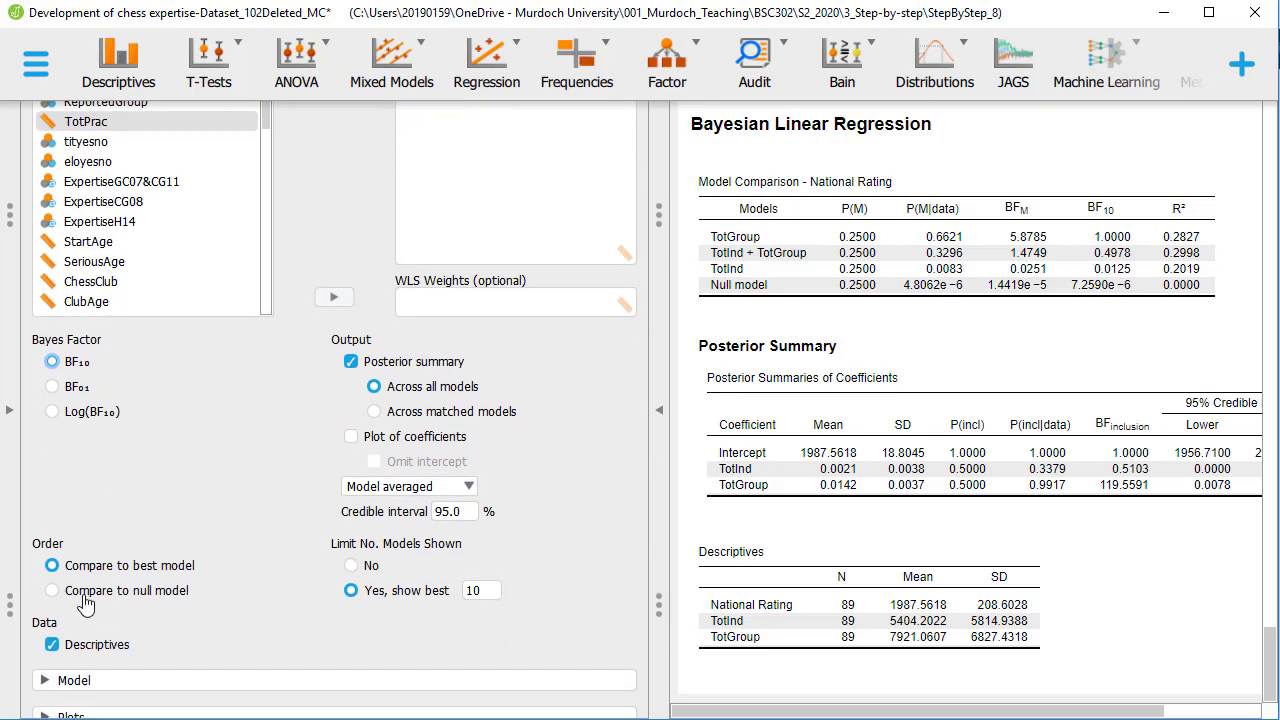
left_click(116, 592)
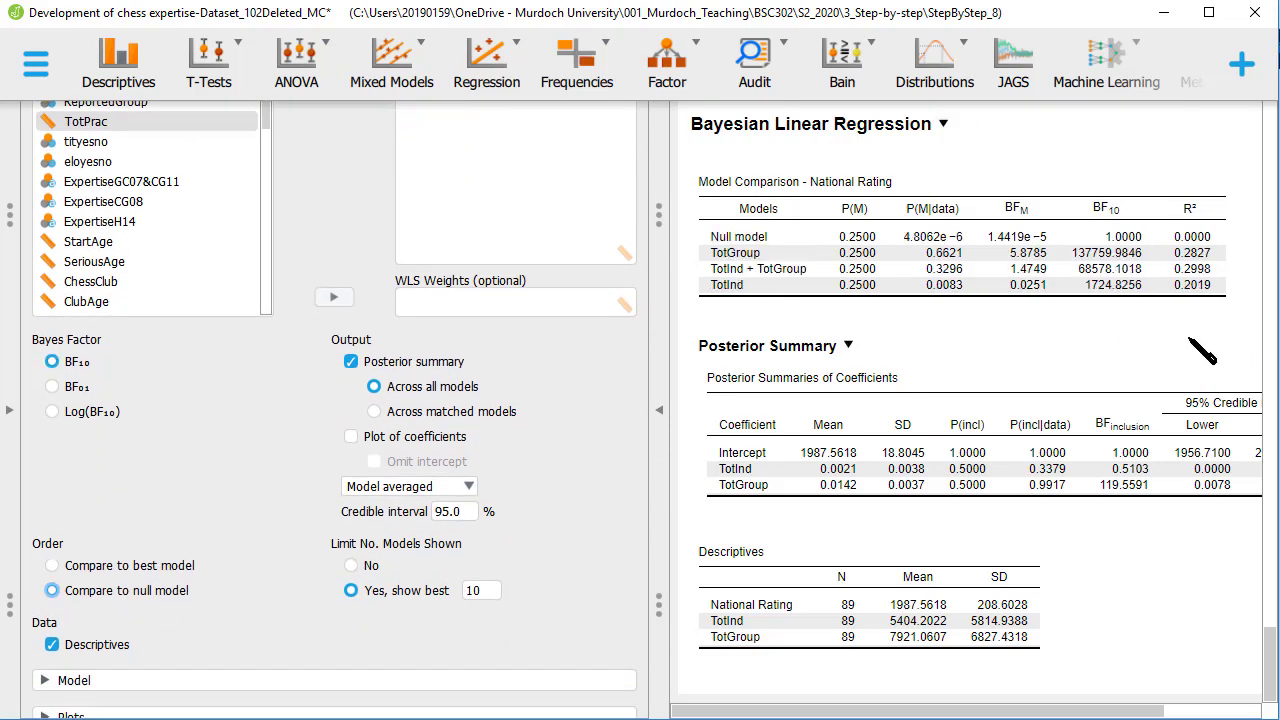